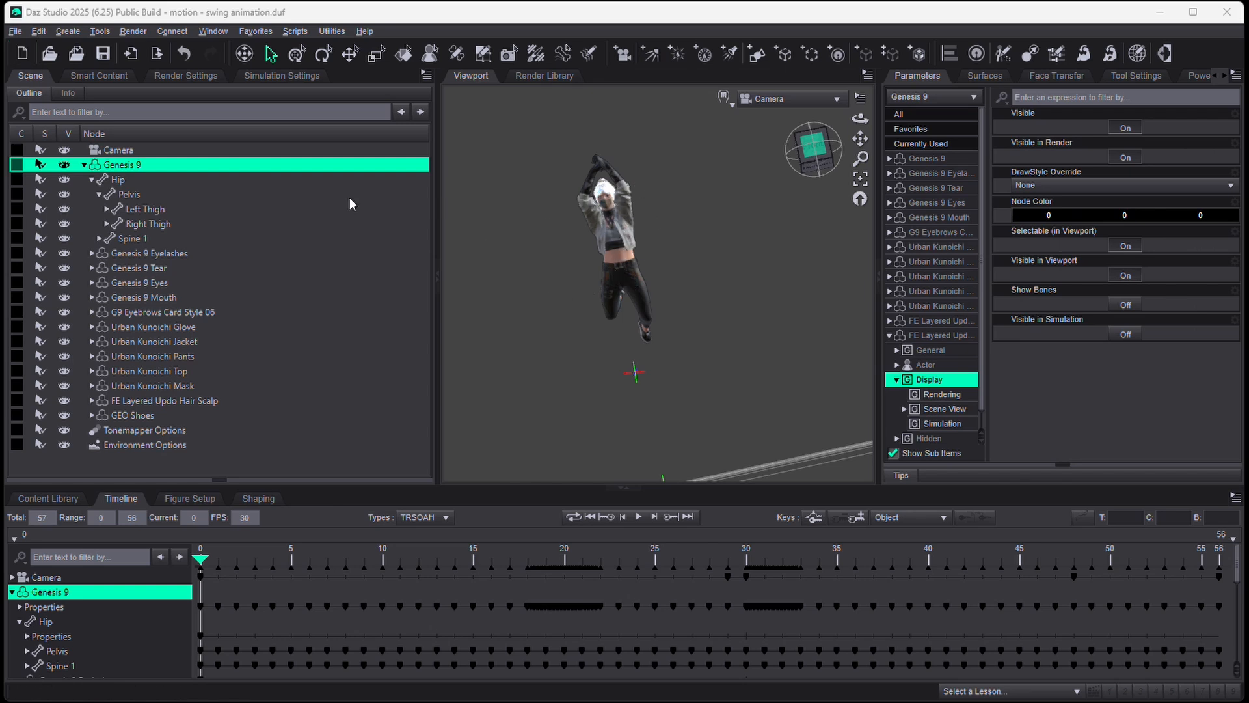
# Step: Open the PlaybackController0 utility beside the viewport and snap its frame range to the timeline
pyautogui.click(332, 31)
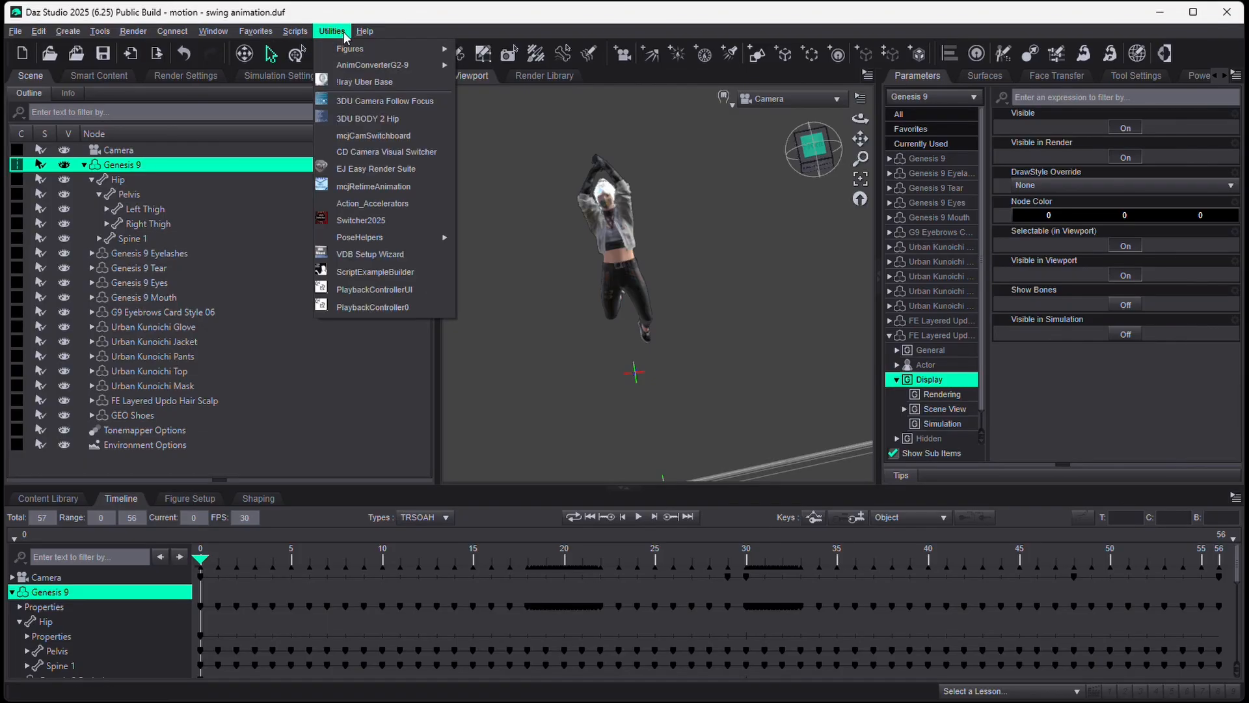
pyautogui.click(383, 308)
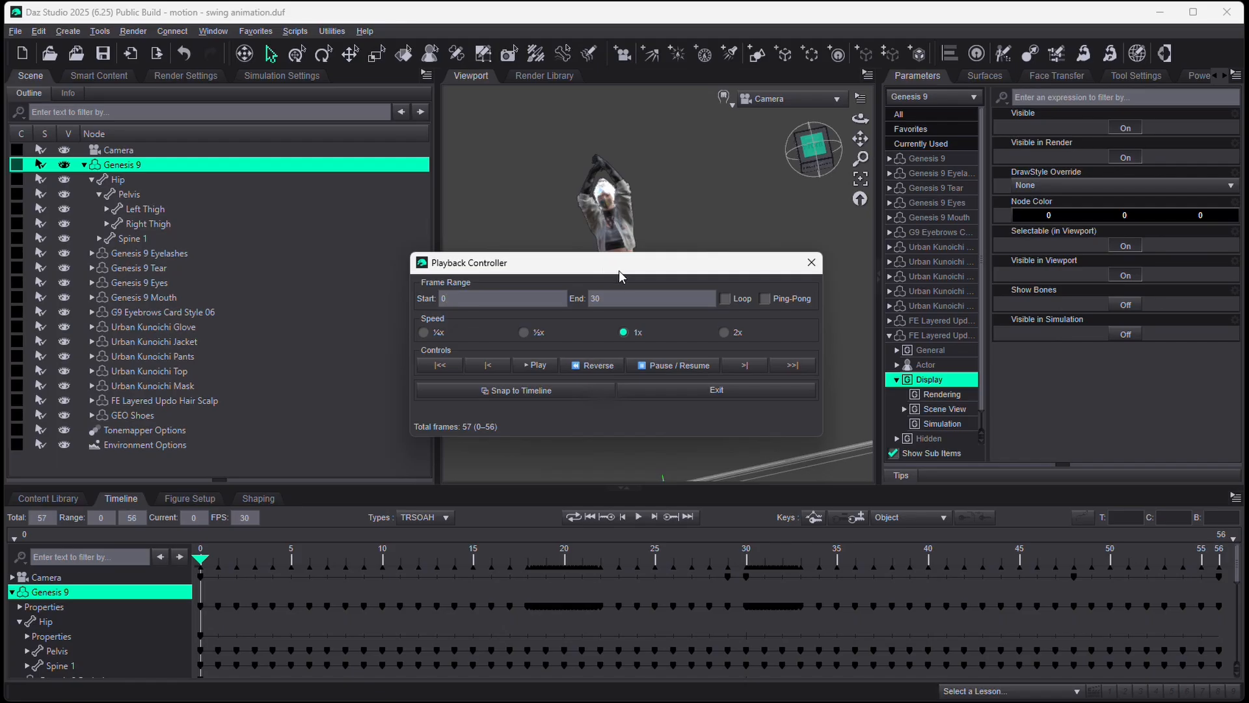
pyautogui.moveTo(619, 271); pyautogui.dragTo(222, 297)
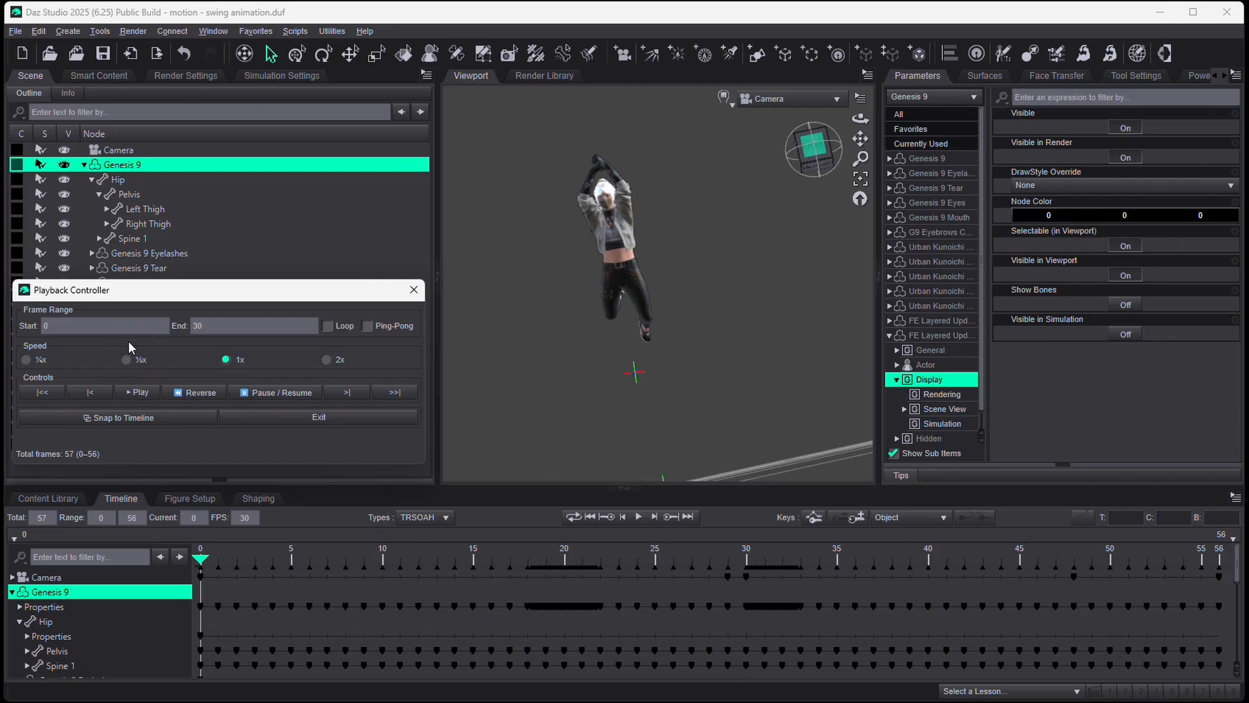
pyautogui.click(137, 423)
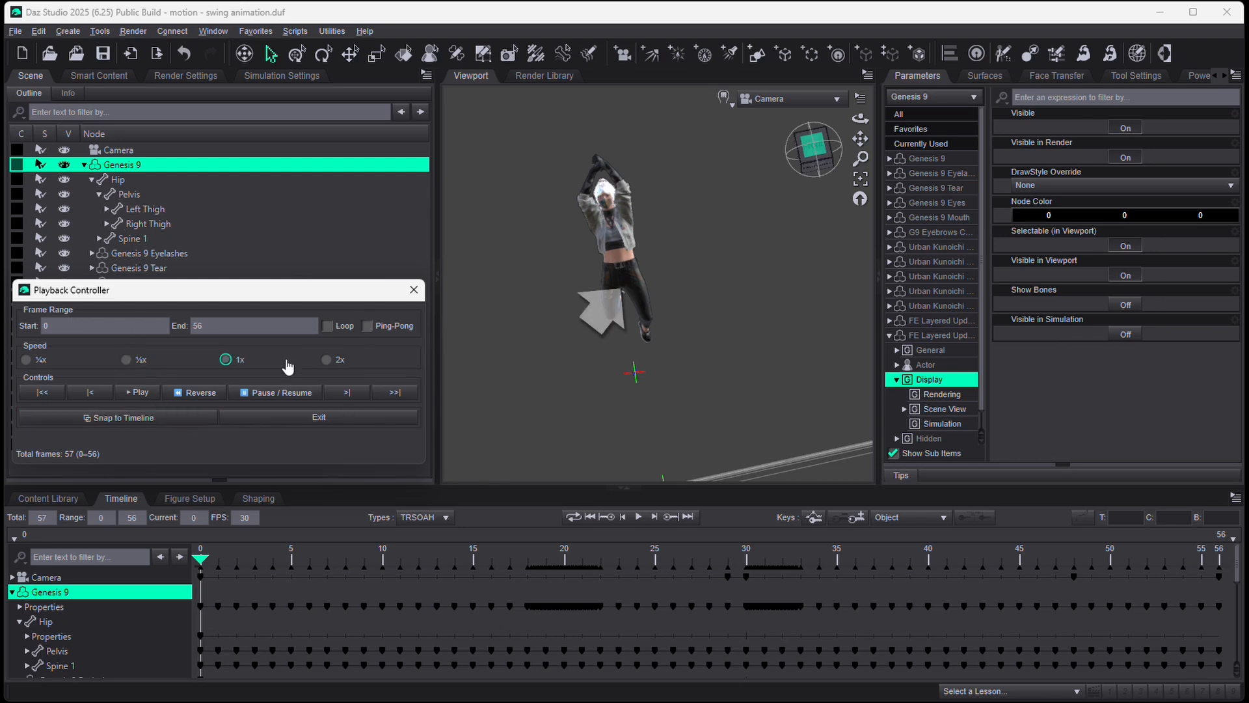
# Step: Play the swing animation at 1x speed, and replay it at ½x speed
pyautogui.click(139, 394)
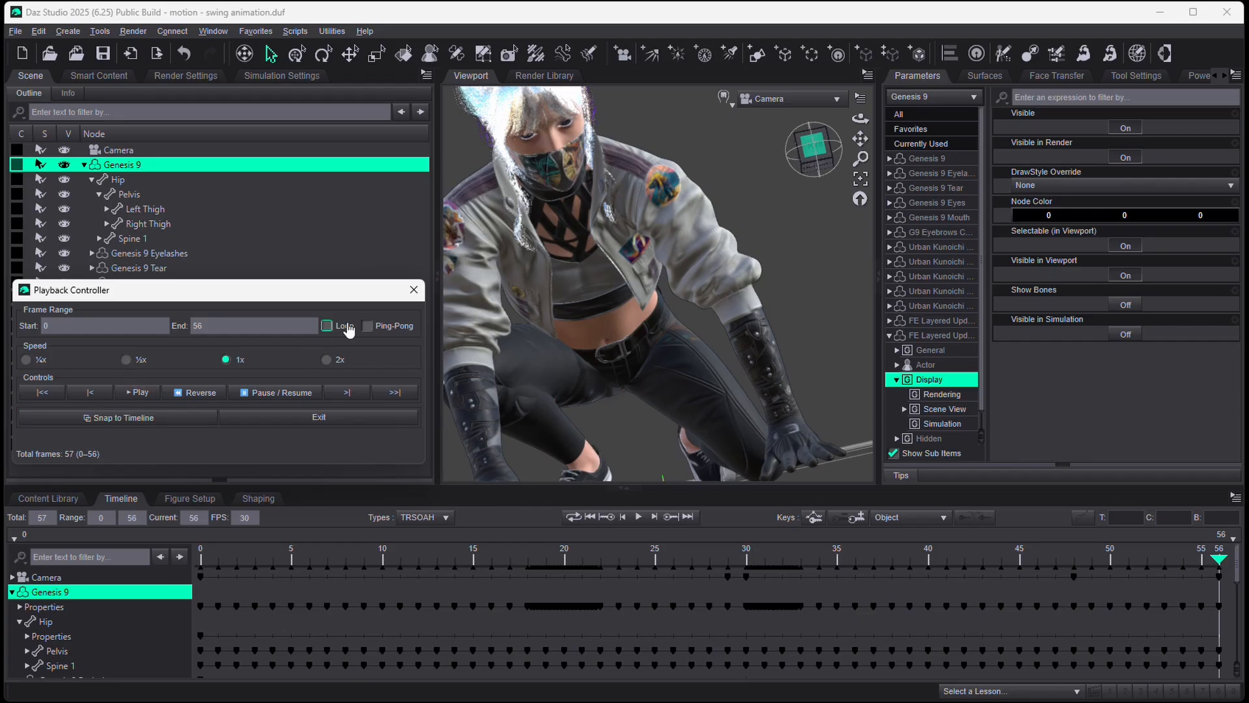
pyautogui.click(125, 360)
pyautogui.click(138, 392)
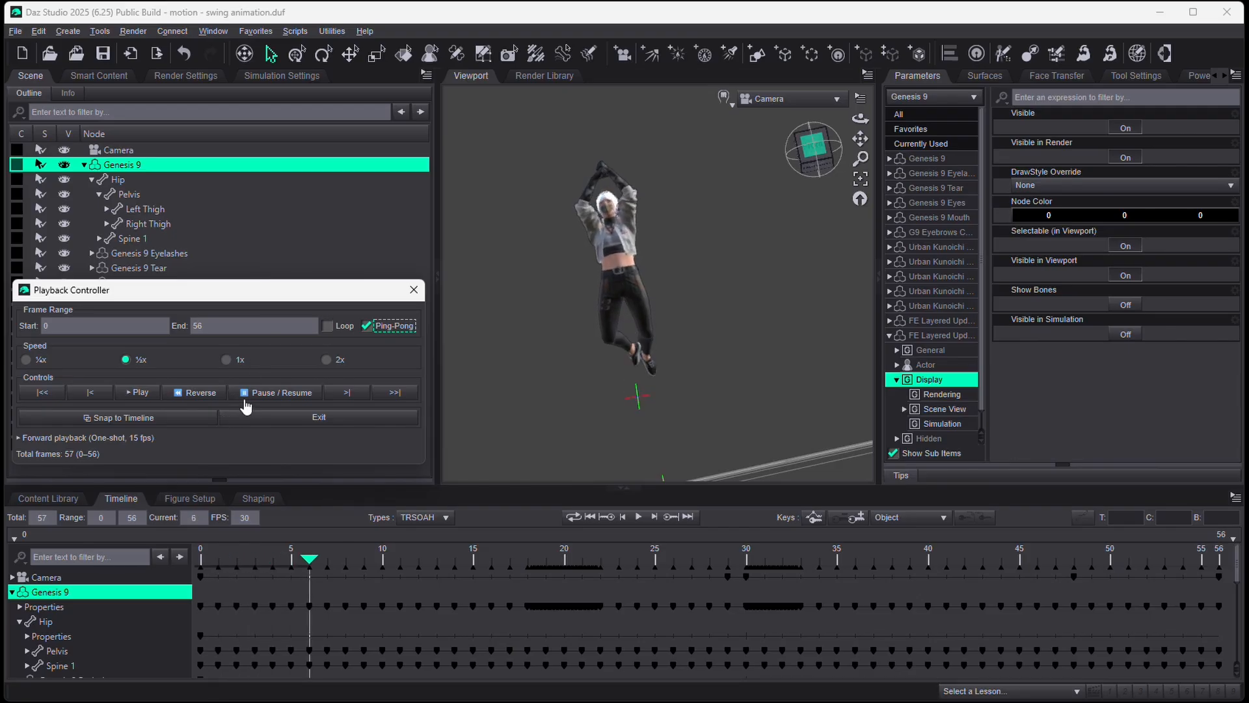
# Step: Play the animation in reverse and forward in Ping-Pong mode at ½x speed, and pause it
pyautogui.click(201, 393)
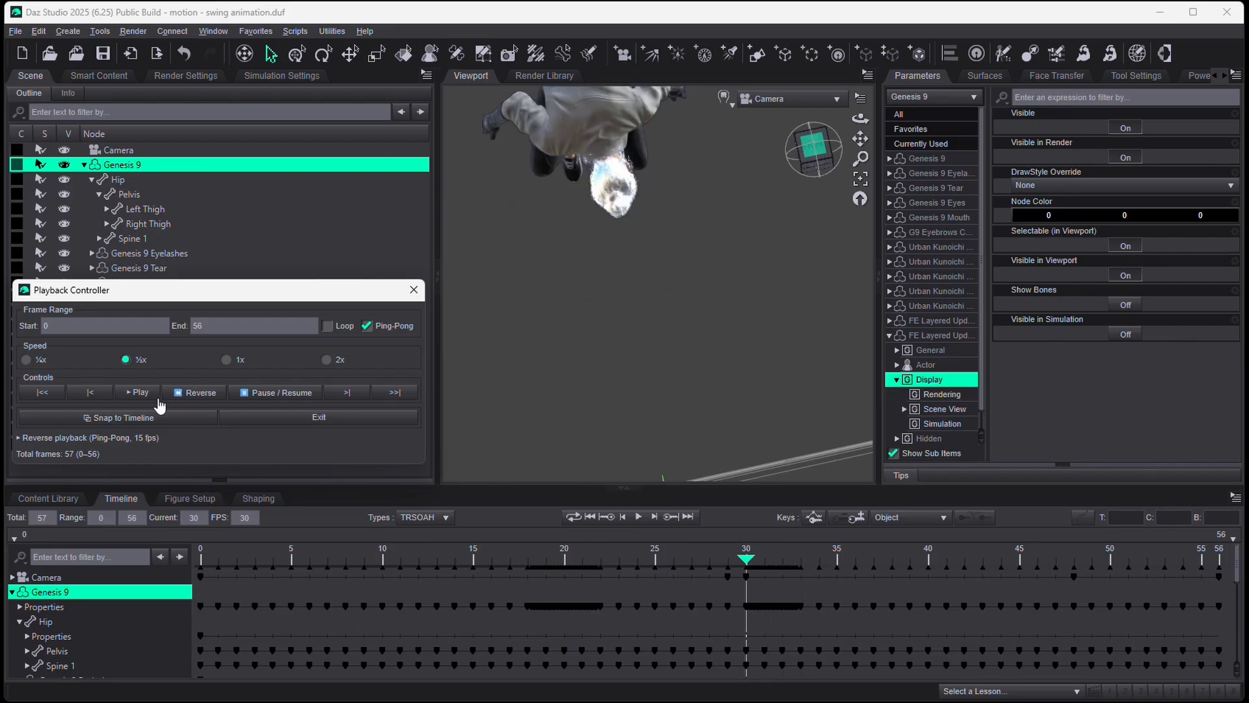
pyautogui.click(138, 393)
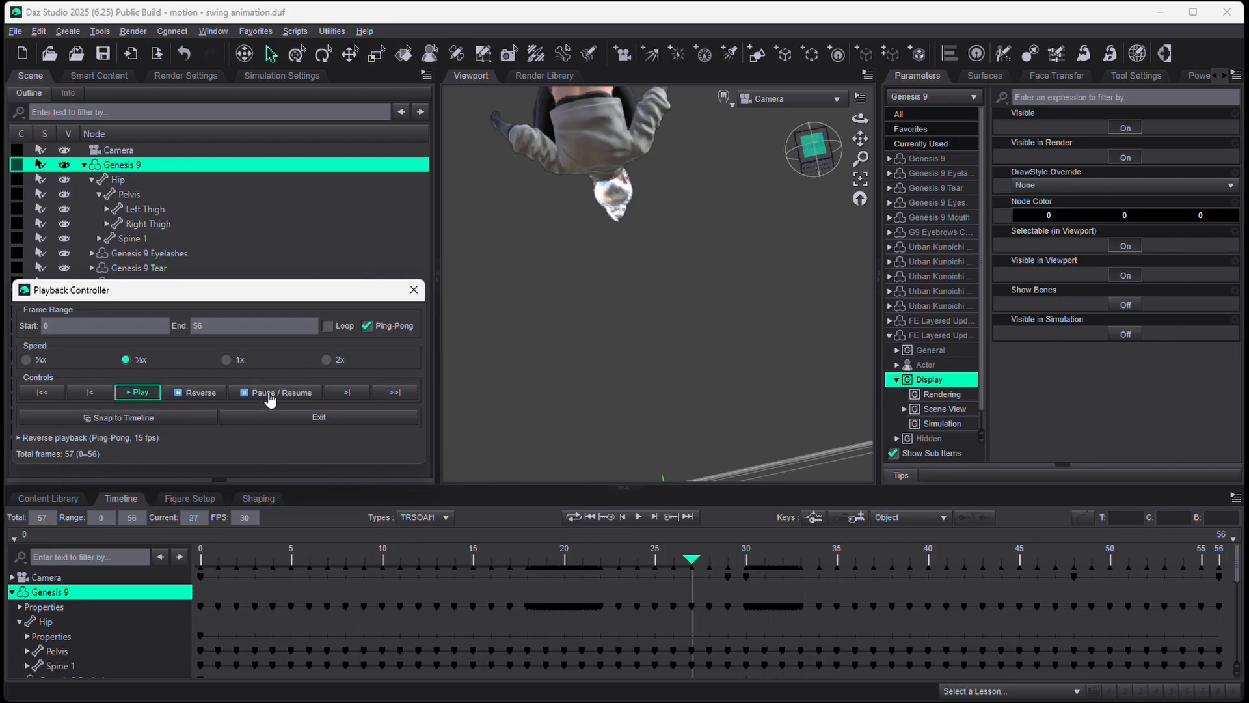
pyautogui.click(270, 397)
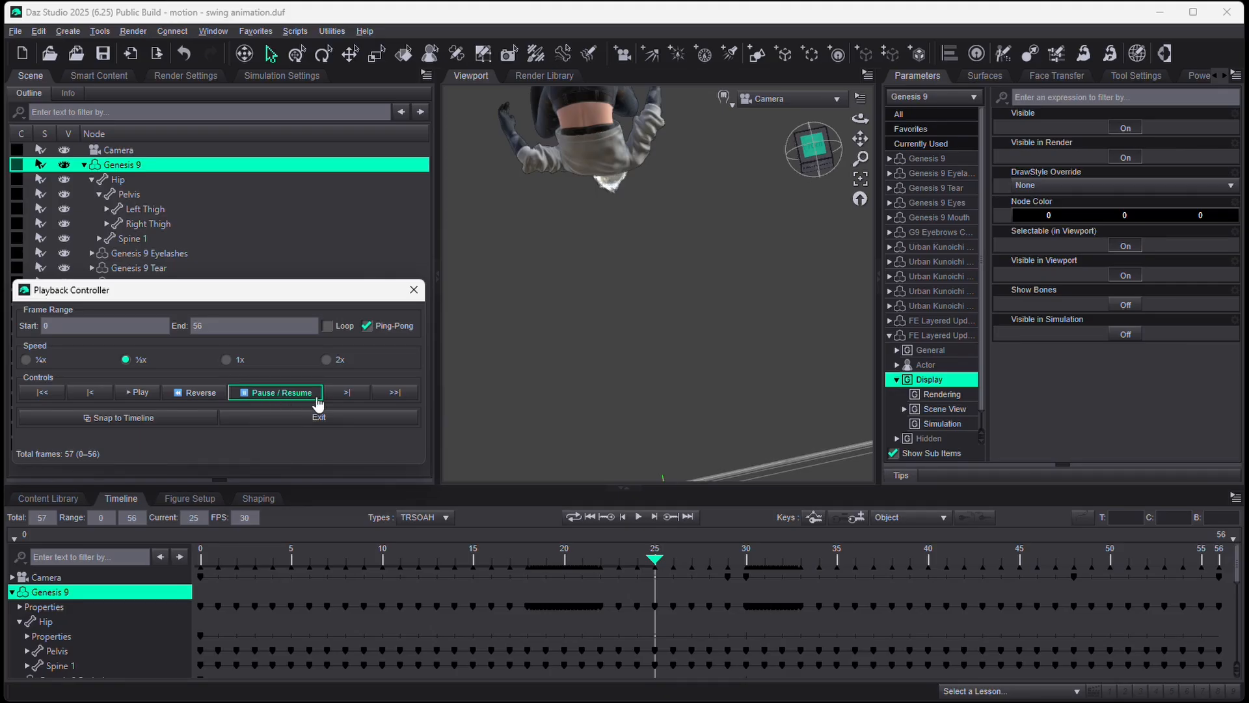
# Step: Advance the paused animation one frame at a time to frame 28
pyautogui.click(346, 393)
pyautogui.click(347, 393)
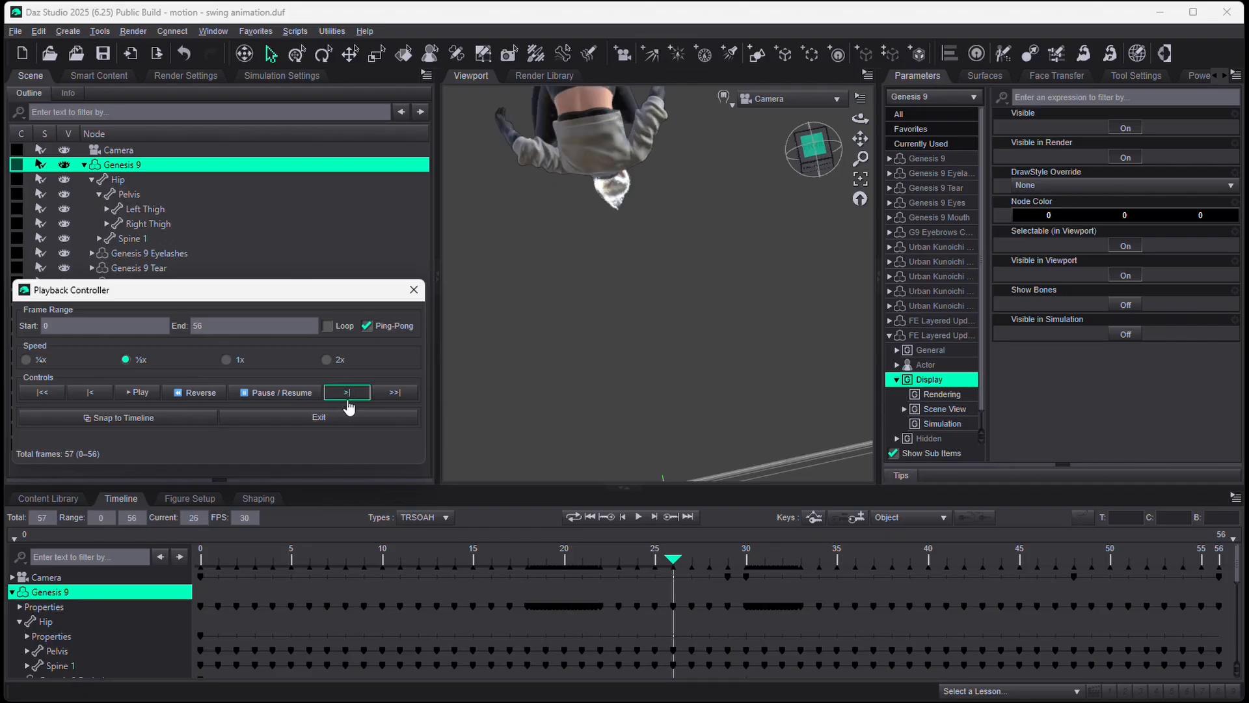
pyautogui.click(347, 394)
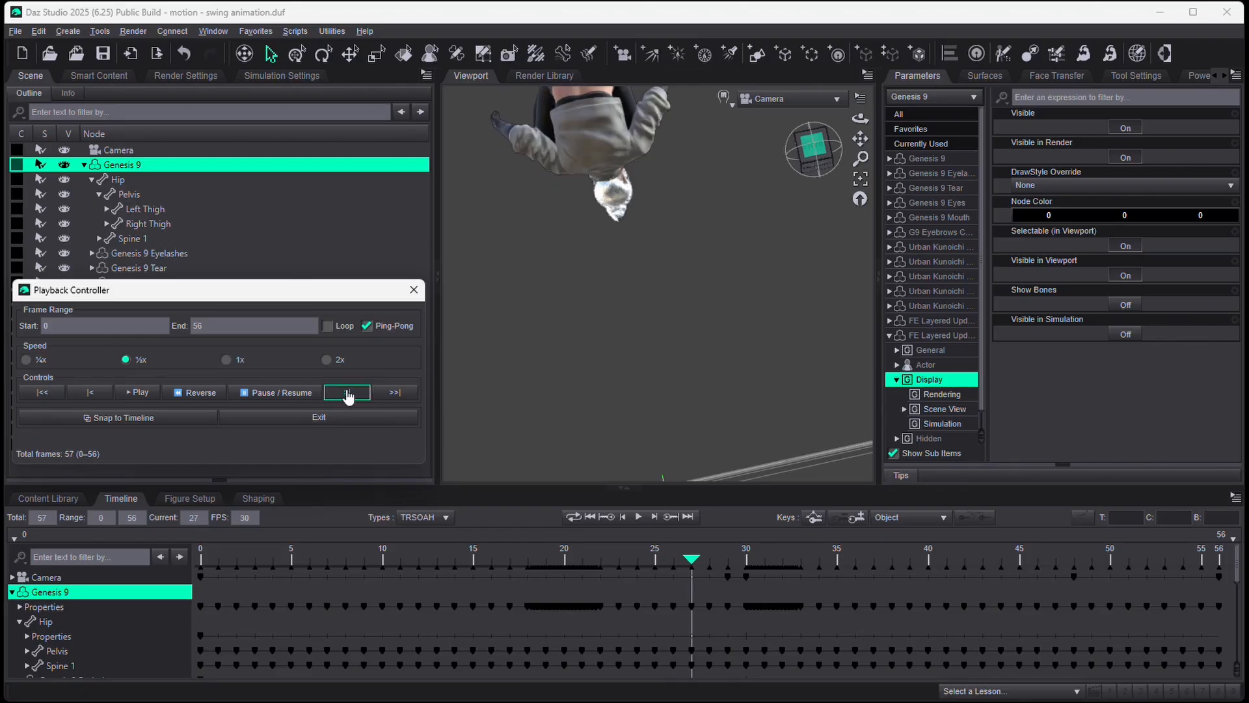
pyautogui.click(347, 394)
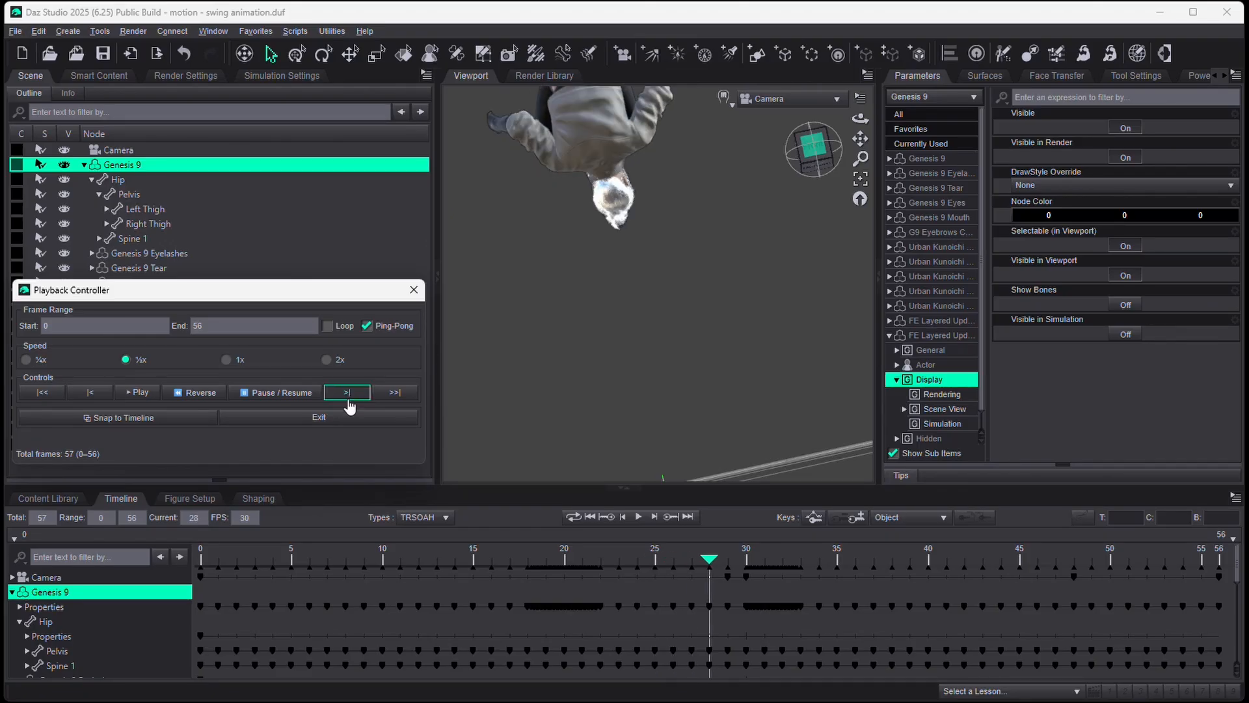
# Step: Jump to the last frame and back to the first, and close the Playback Controller
pyautogui.click(395, 393)
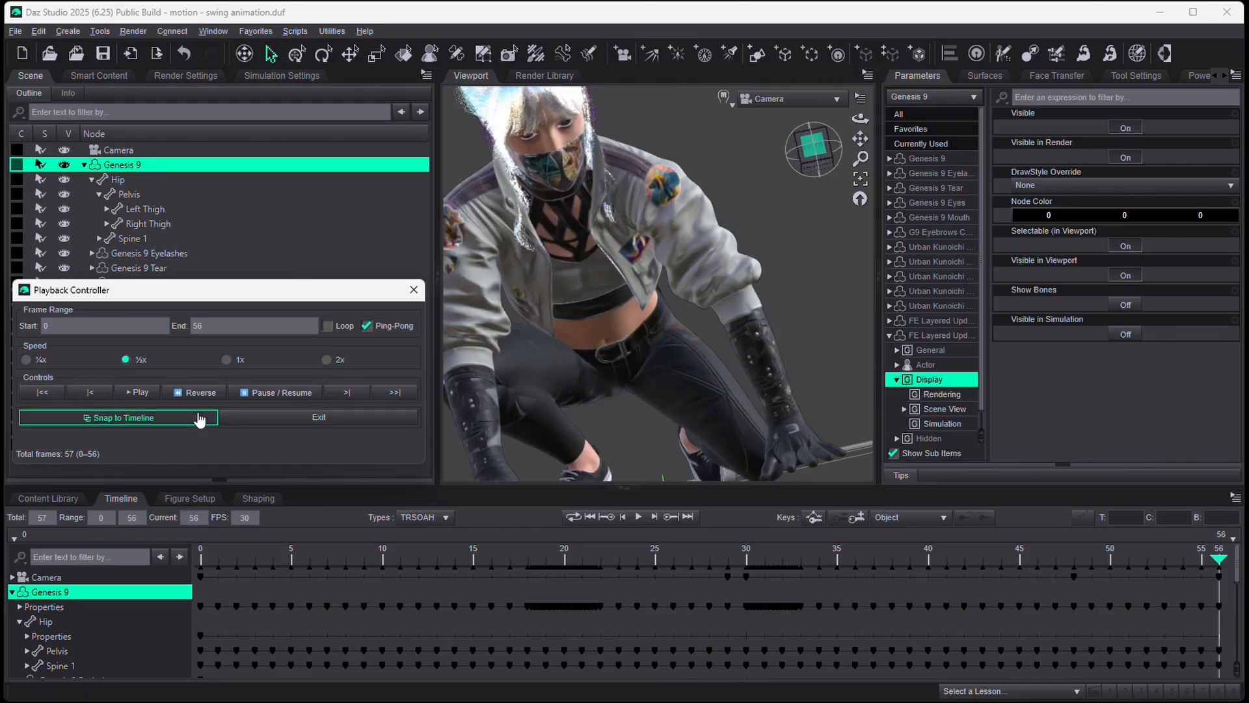
pyautogui.click(52, 397)
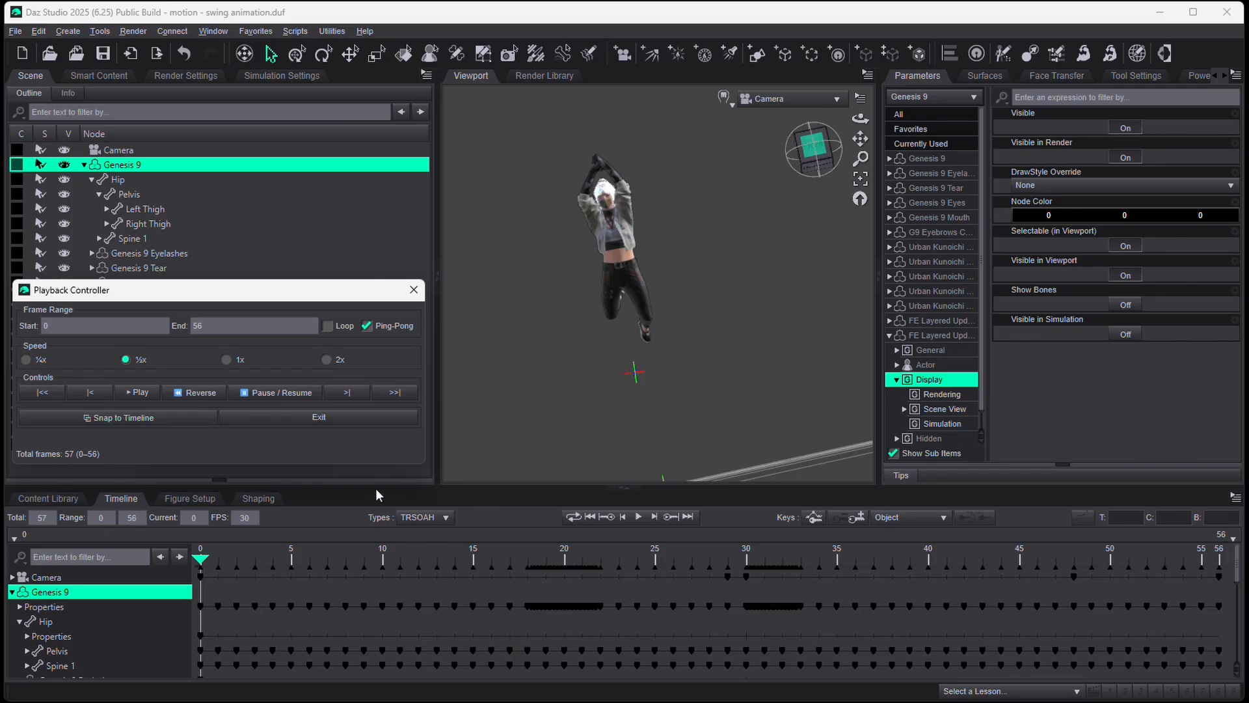
pyautogui.click(327, 326)
pyautogui.click(317, 419)
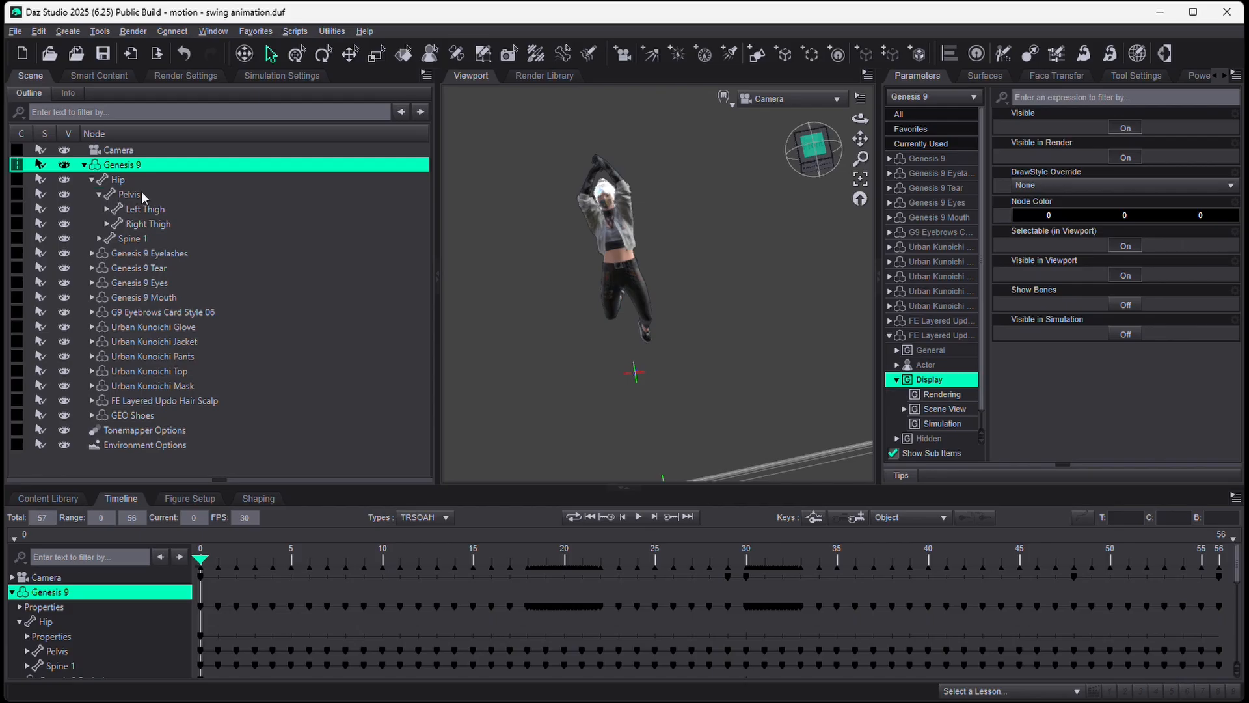
# Step: Hide the Pelvis, Left Thigh and Right Thigh bones of Genesis 9 and the FE Layered Updo Hair Scalp
pyautogui.click(129, 194)
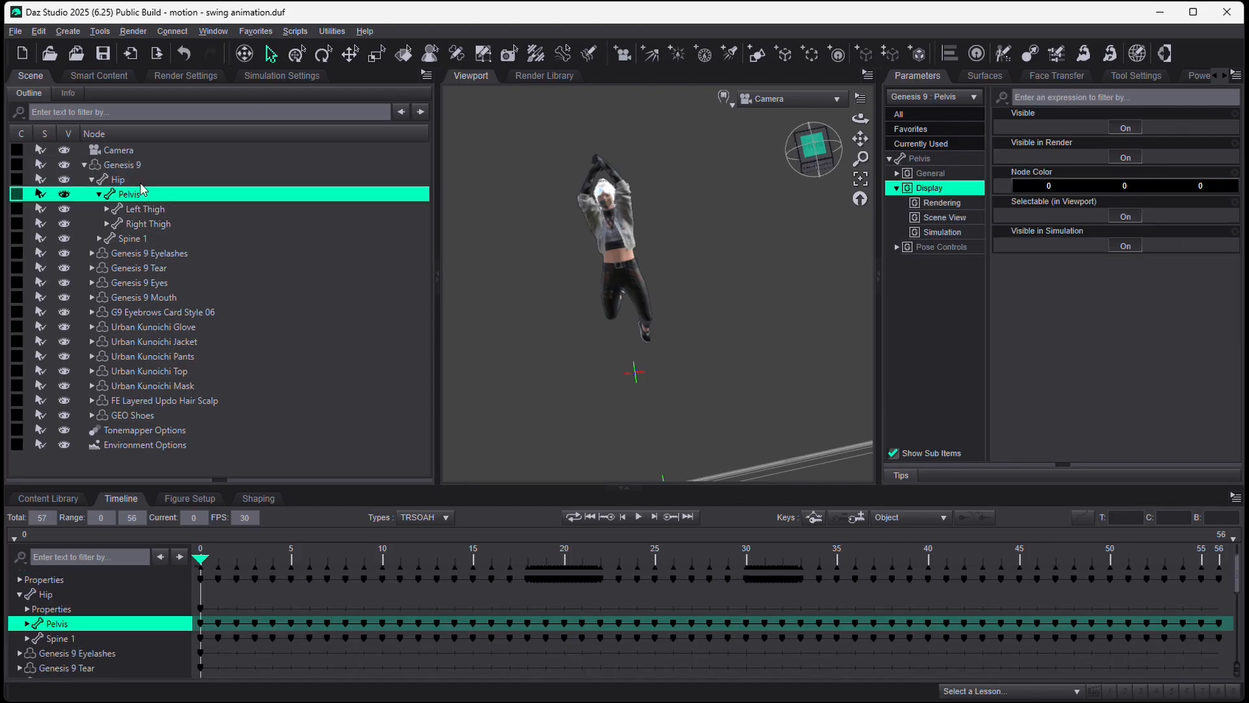
pyautogui.click(65, 195)
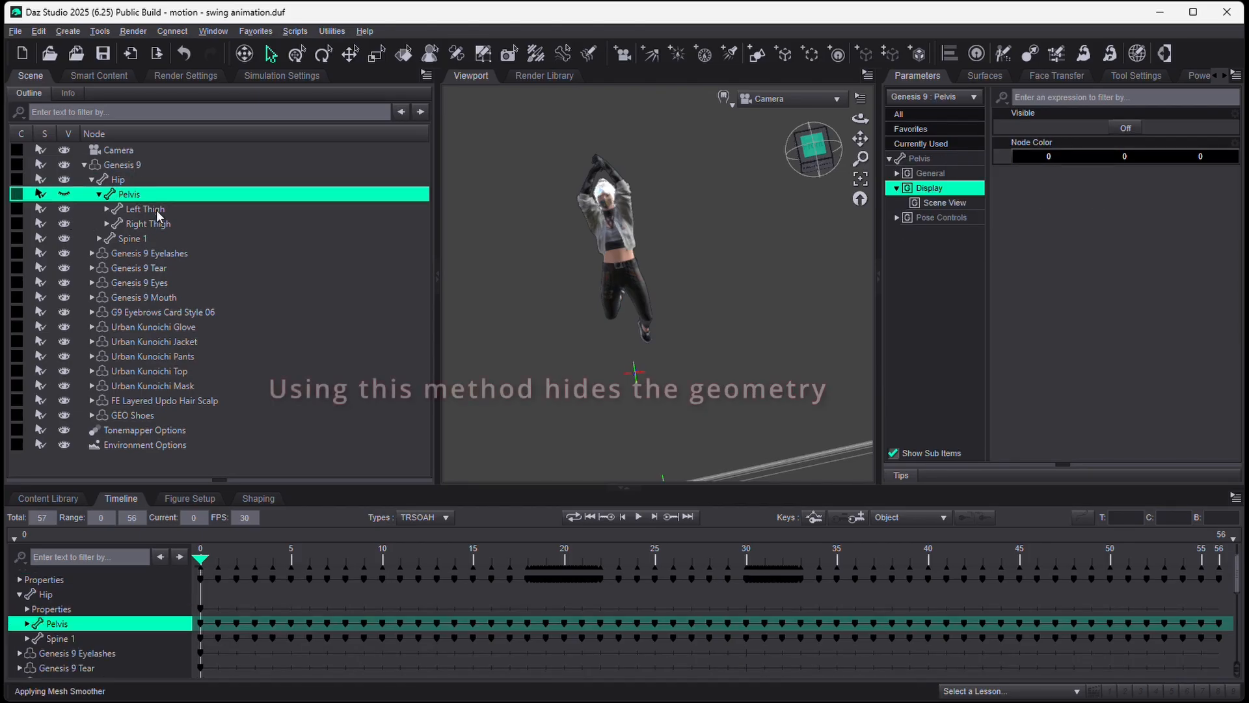
pyautogui.click(64, 209)
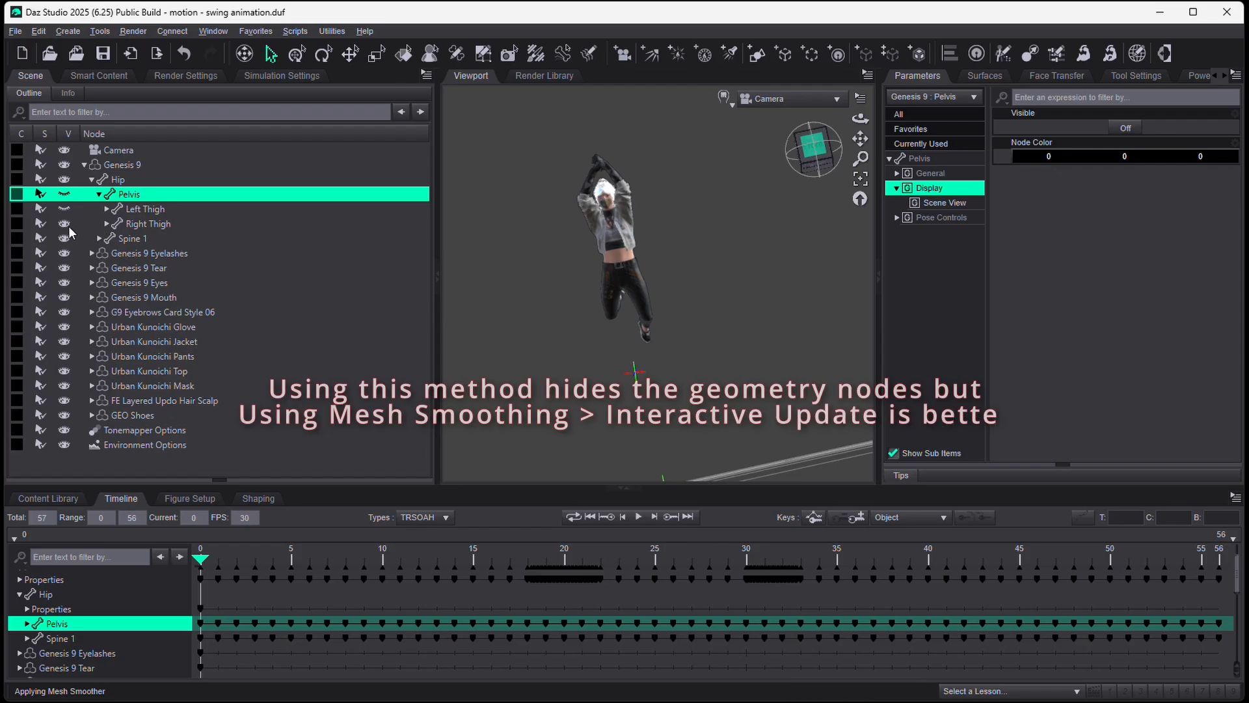
pyautogui.click(65, 223)
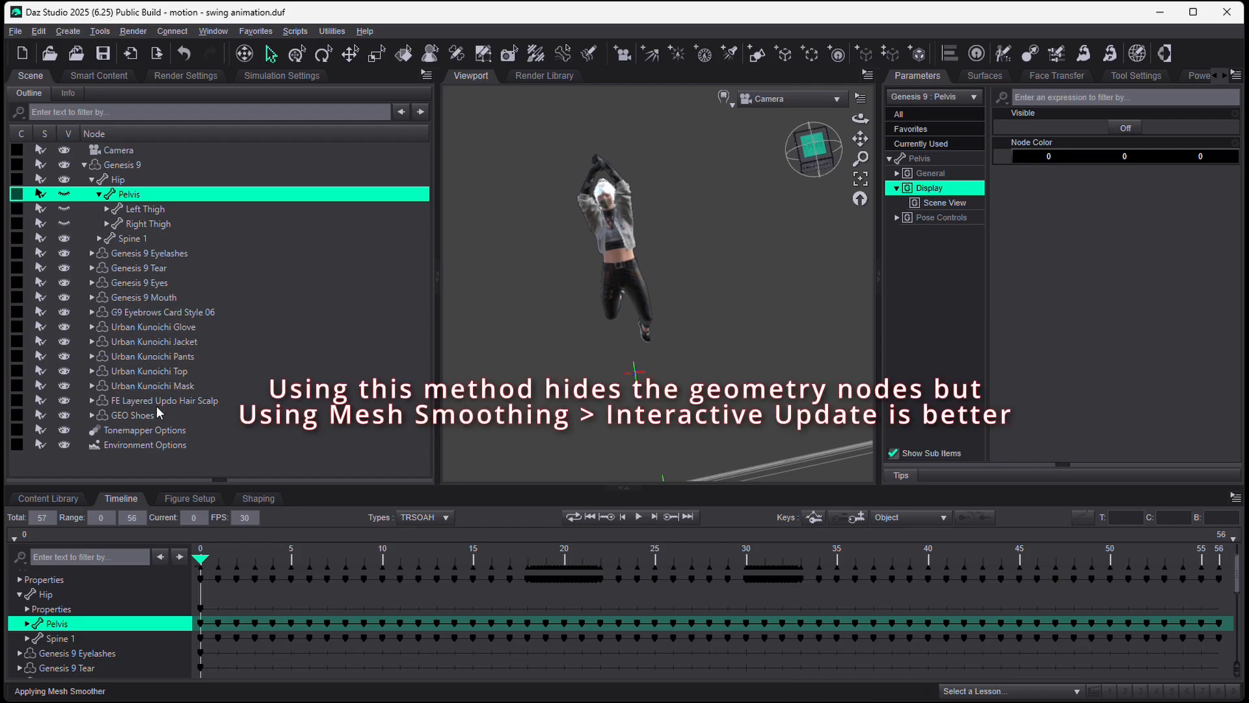
pyautogui.click(64, 401)
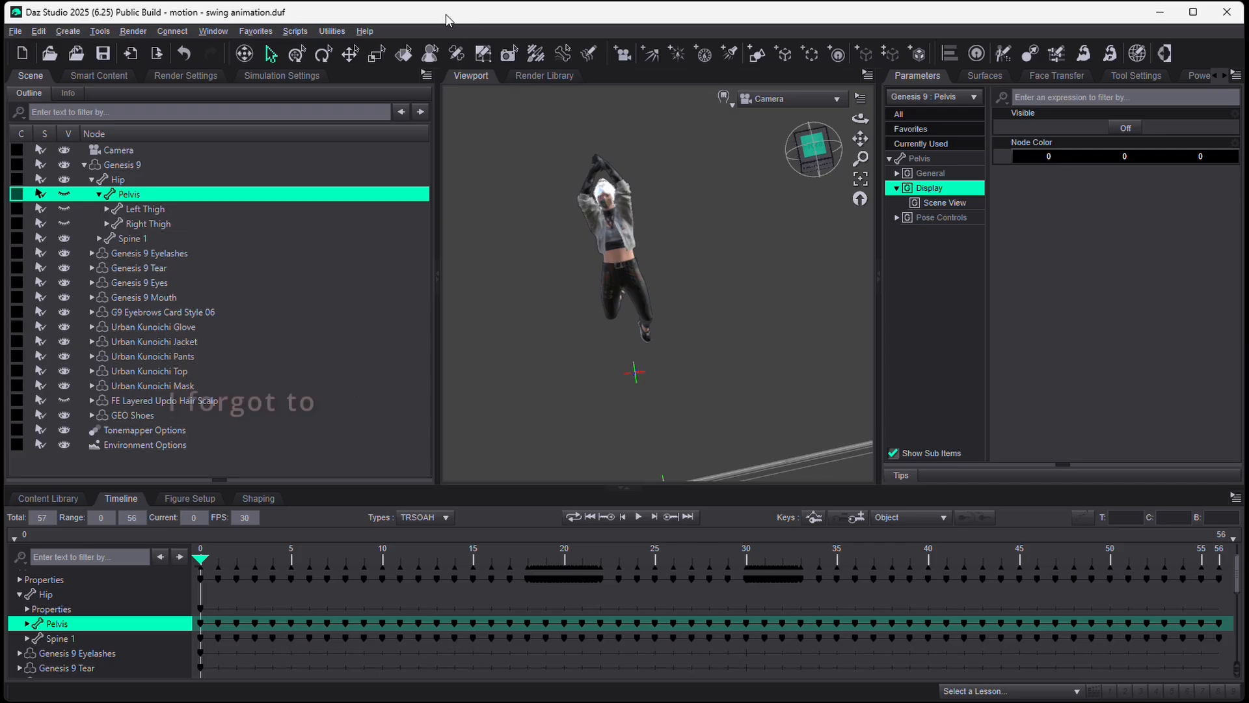
# Step: Reopen the PlaybackController0 utility over the scene outline and snap its frame range to the timeline
pyautogui.click(332, 31)
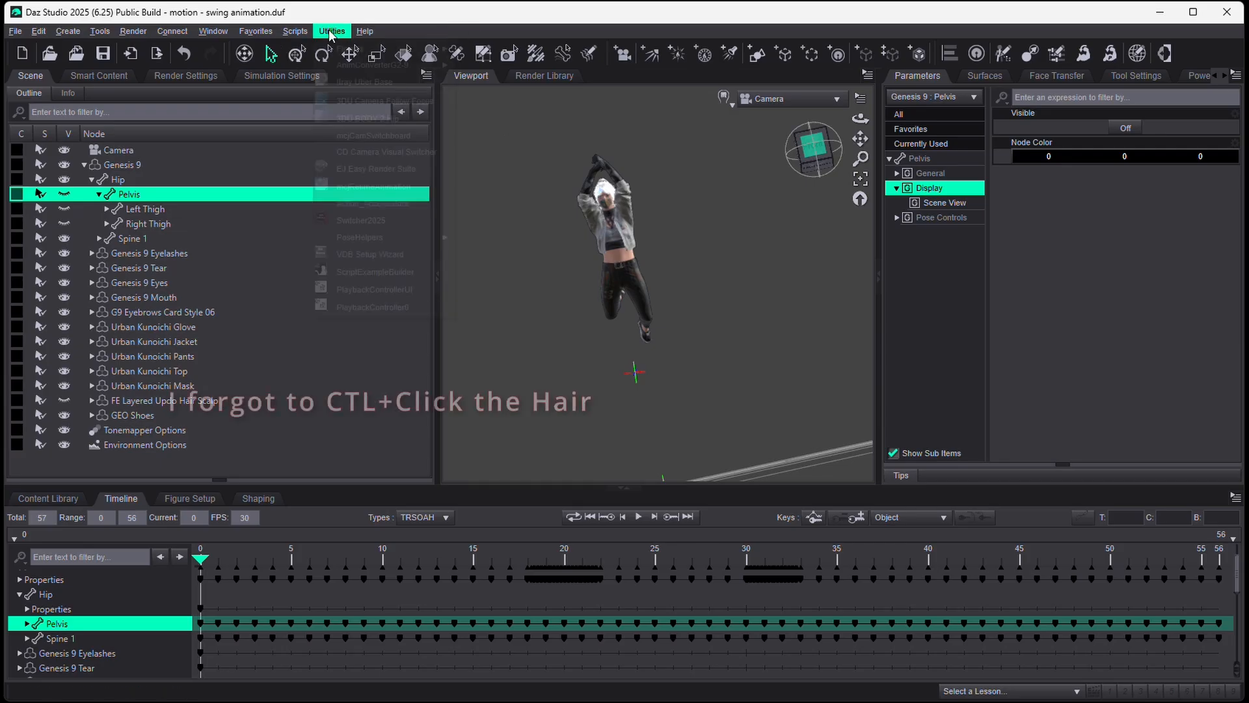
pyautogui.click(377, 306)
pyautogui.moveTo(549, 275); pyautogui.dragTo(160, 306)
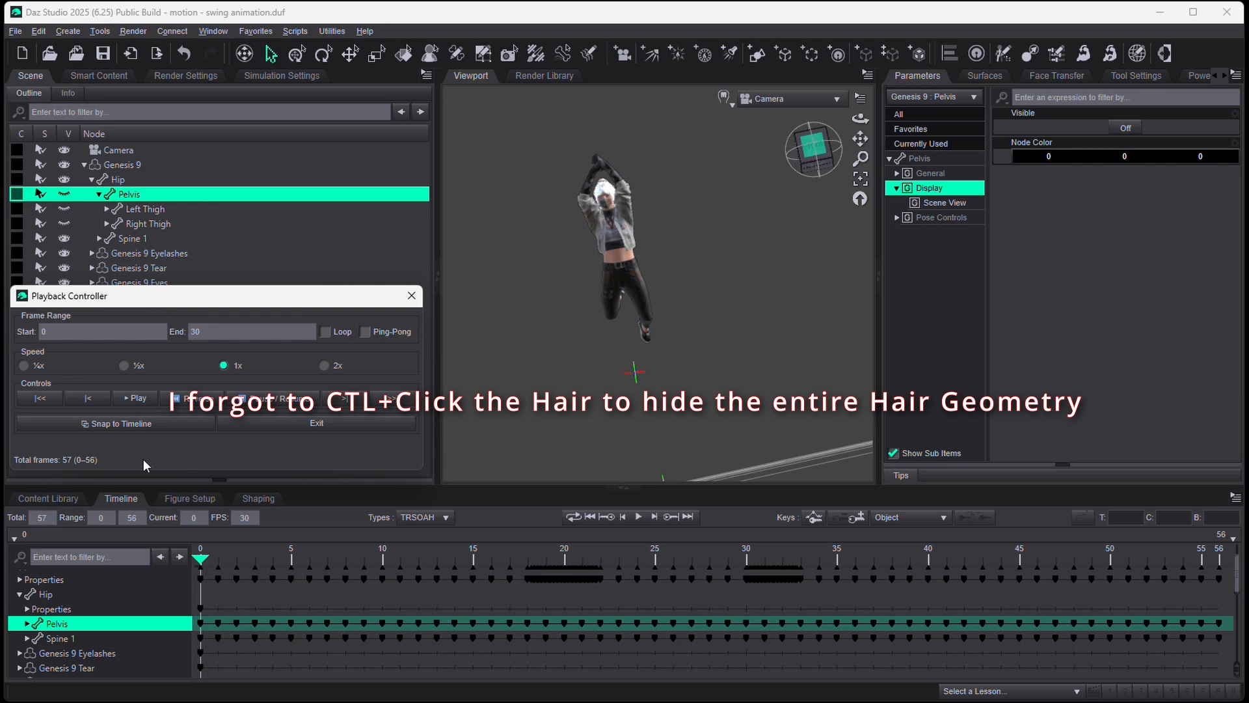
pyautogui.click(182, 426)
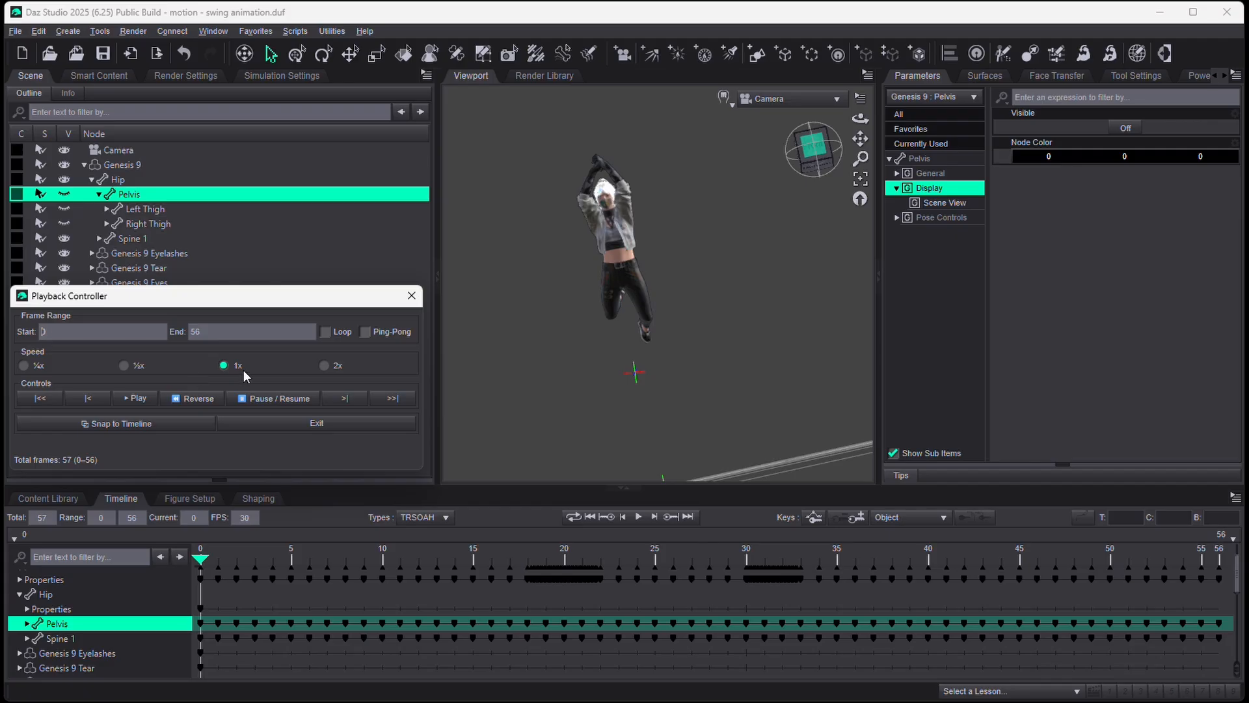
# Step: Play the animation from frame 10 to 40 in Ping-Pong mode, and exit the Playback Controller
pyautogui.write('1')
pyautogui.write('4')
pyautogui.write('0')
pyautogui.click(364, 331)
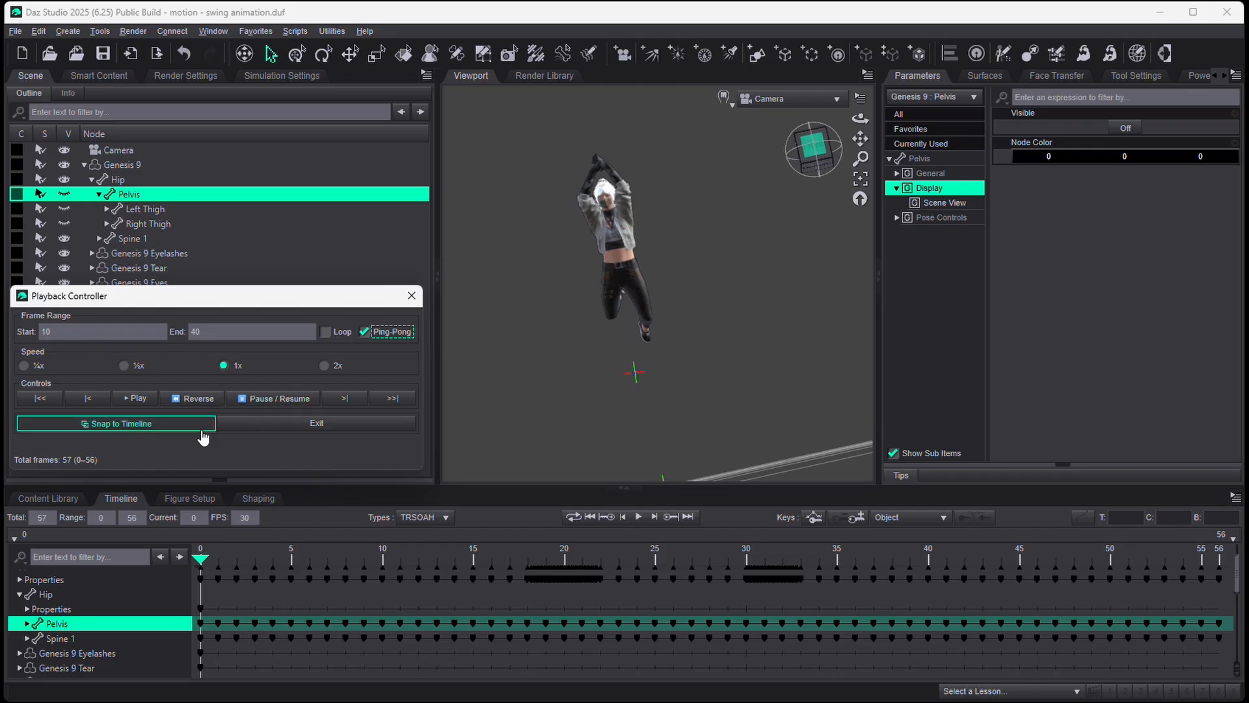
pyautogui.click(135, 398)
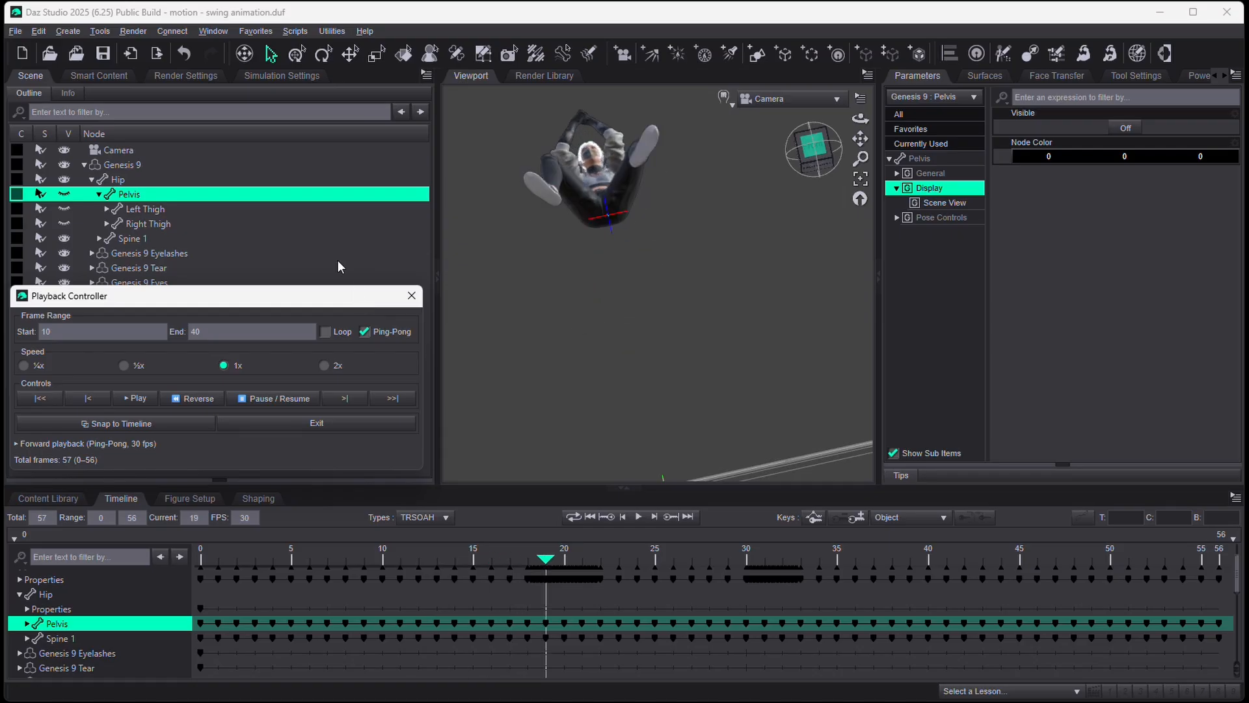
pyautogui.click(347, 423)
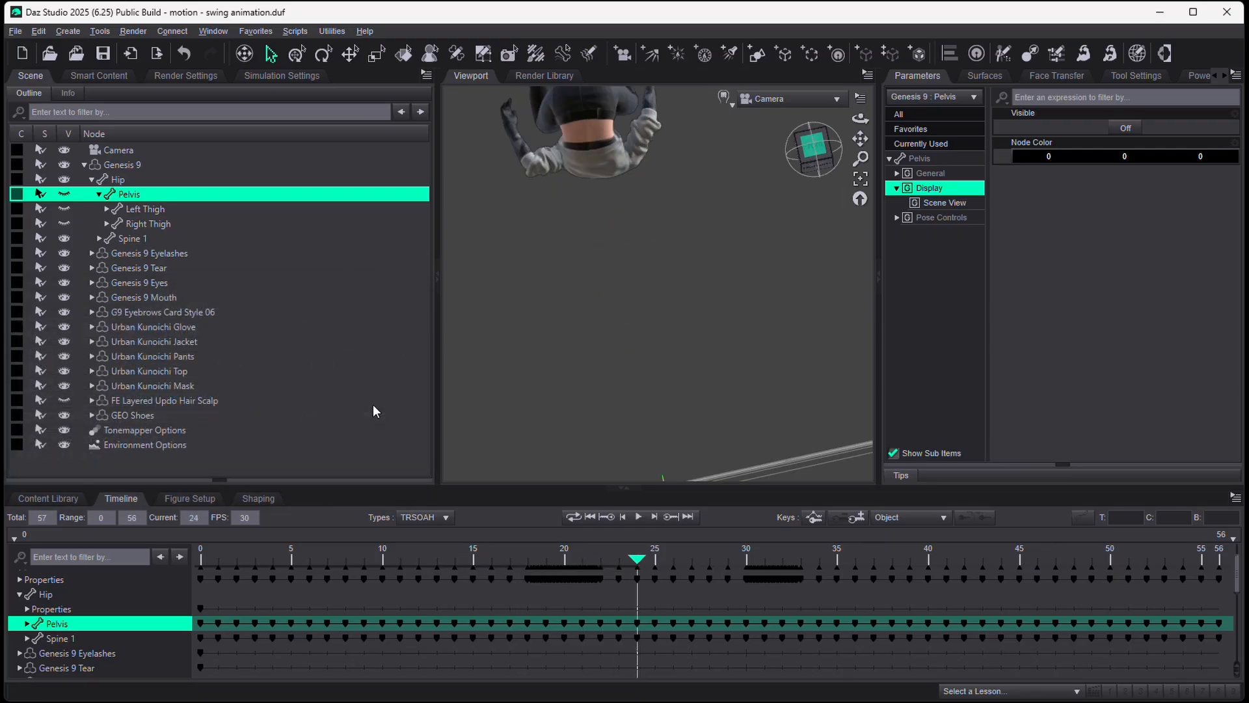
# Step: Hide the entire FE Layered Updo Hair geometry, including the items beneath the hair scalp
pyautogui.click(186, 400)
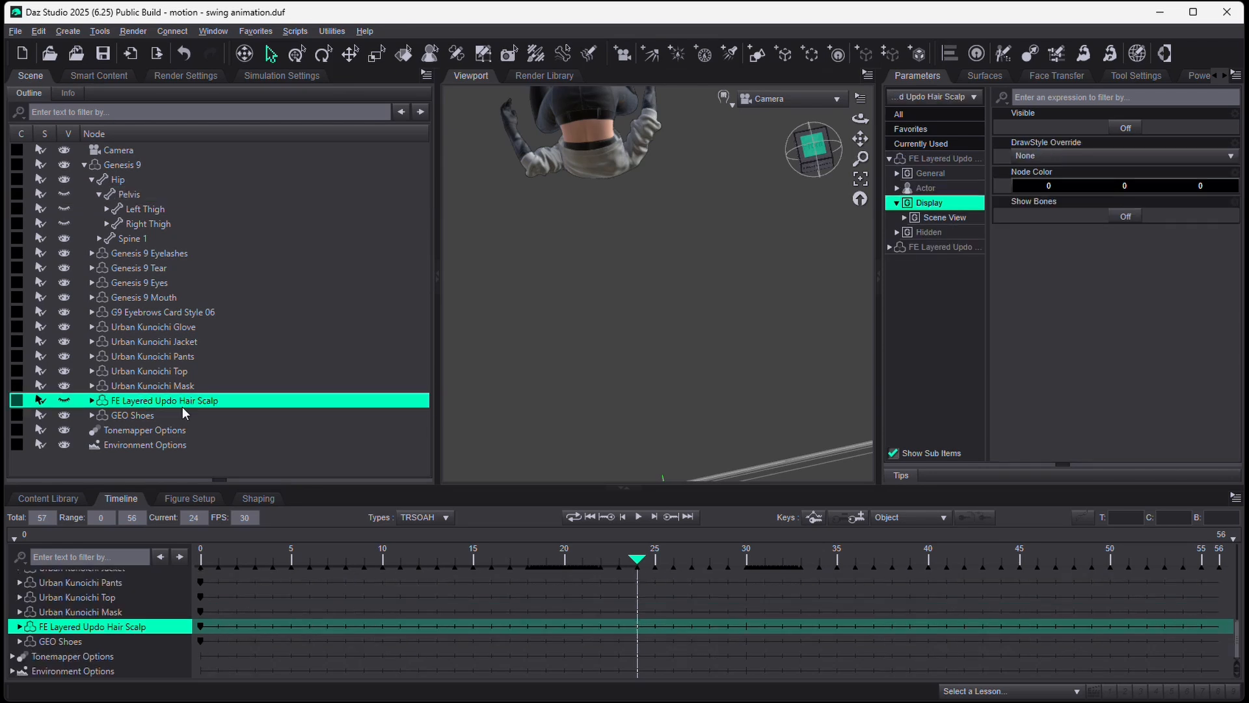
pyautogui.click(64, 401)
pyautogui.click(65, 401)
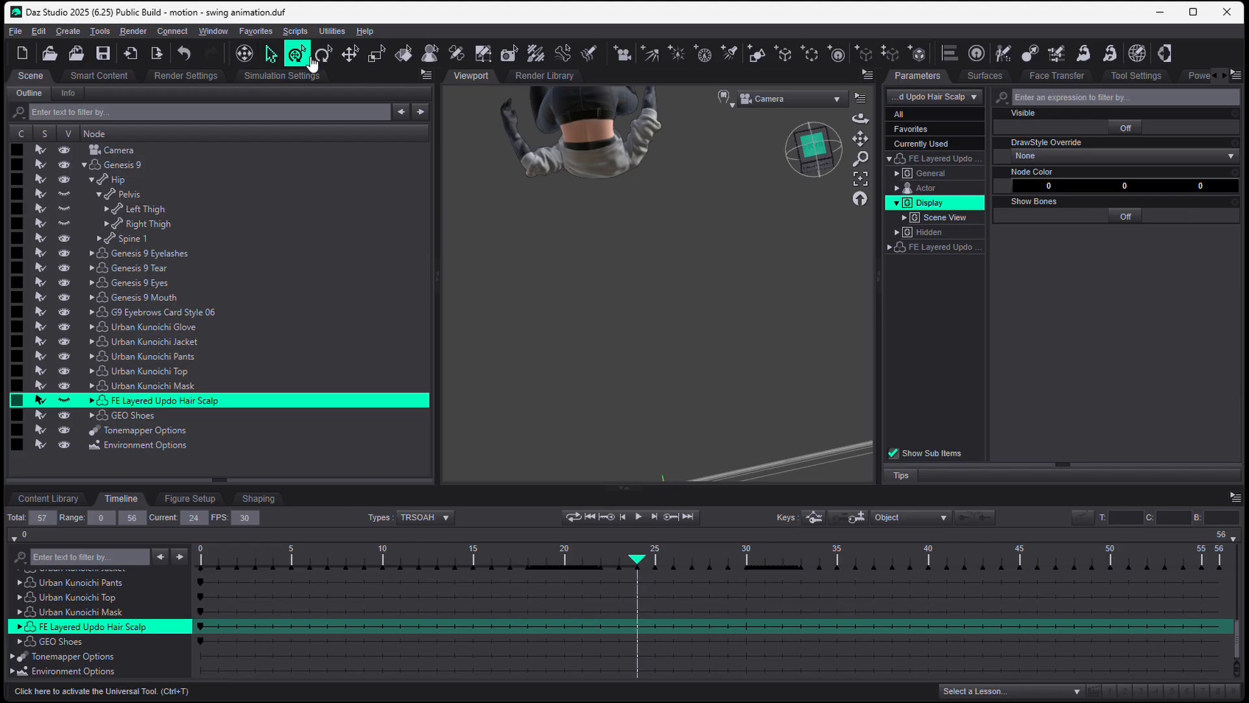
# Step: Reopen the PlaybackController0 utility and play frames 10 to 40 at 1x speed in Ping-Pong mode with Loop off
pyautogui.click(332, 32)
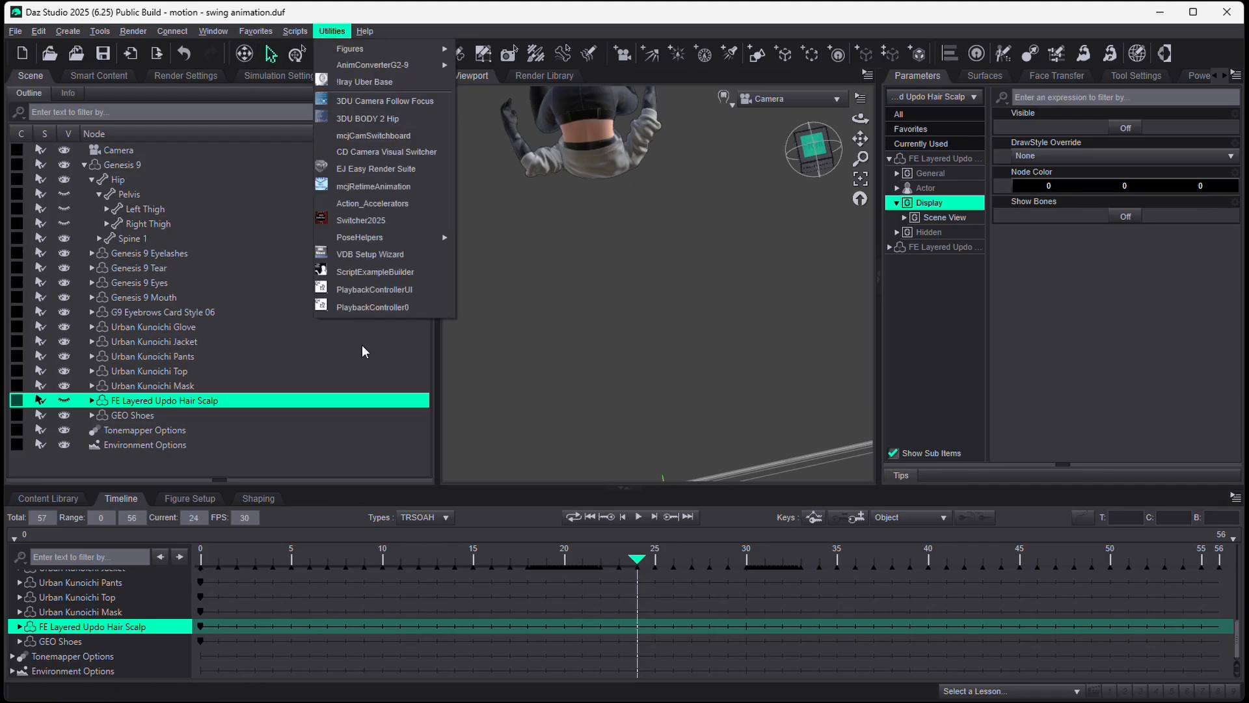
pyautogui.click(368, 307)
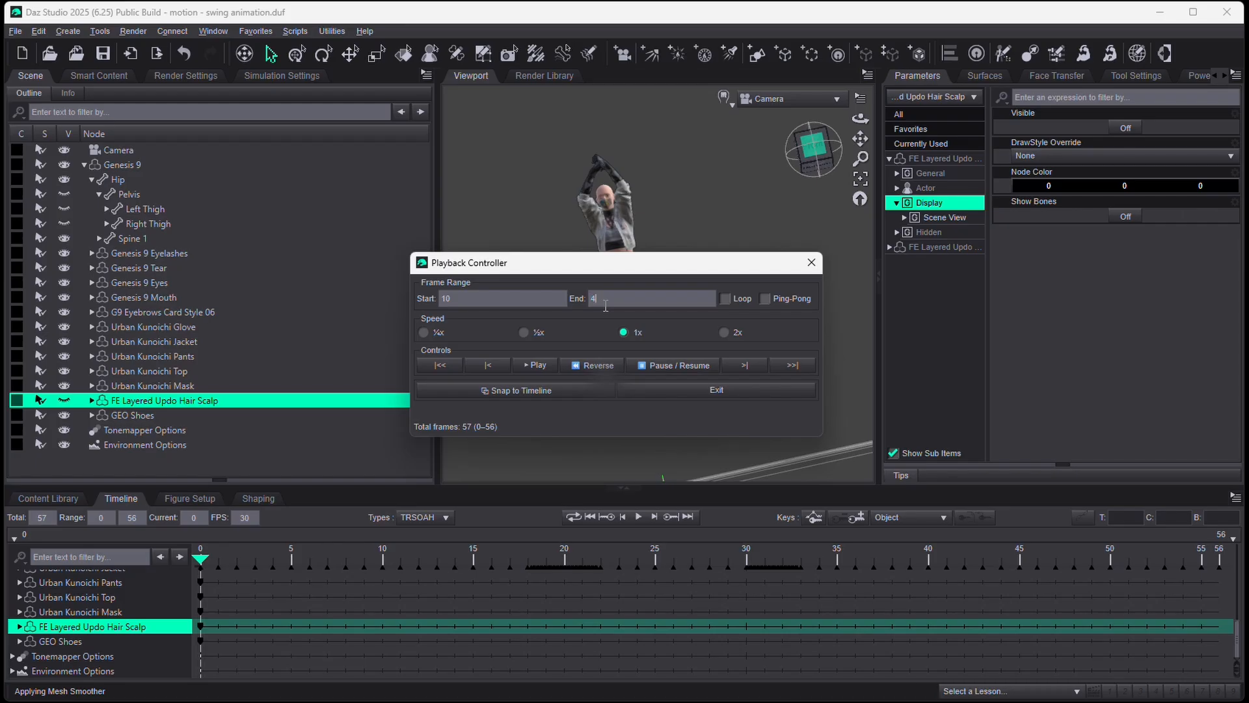
pyautogui.write('0')
pyautogui.click(725, 299)
pyautogui.click(725, 300)
pyautogui.moveTo(704, 271); pyautogui.dragTo(306, 308)
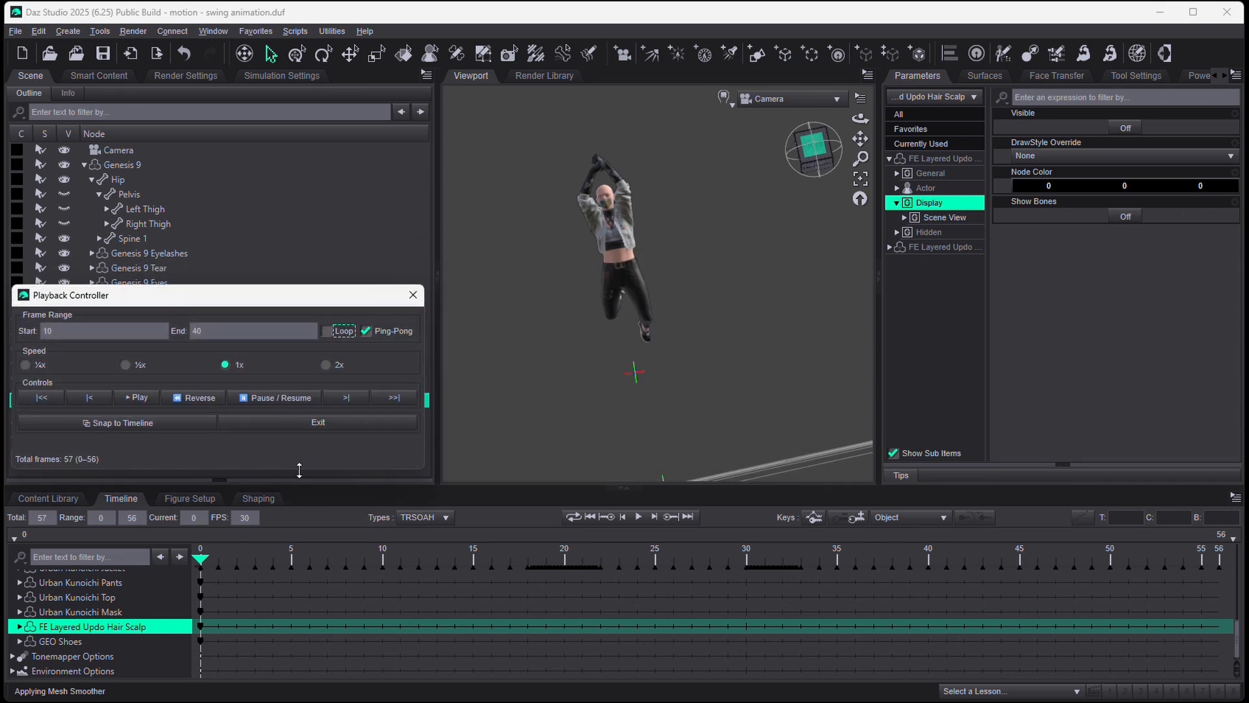
pyautogui.click(139, 398)
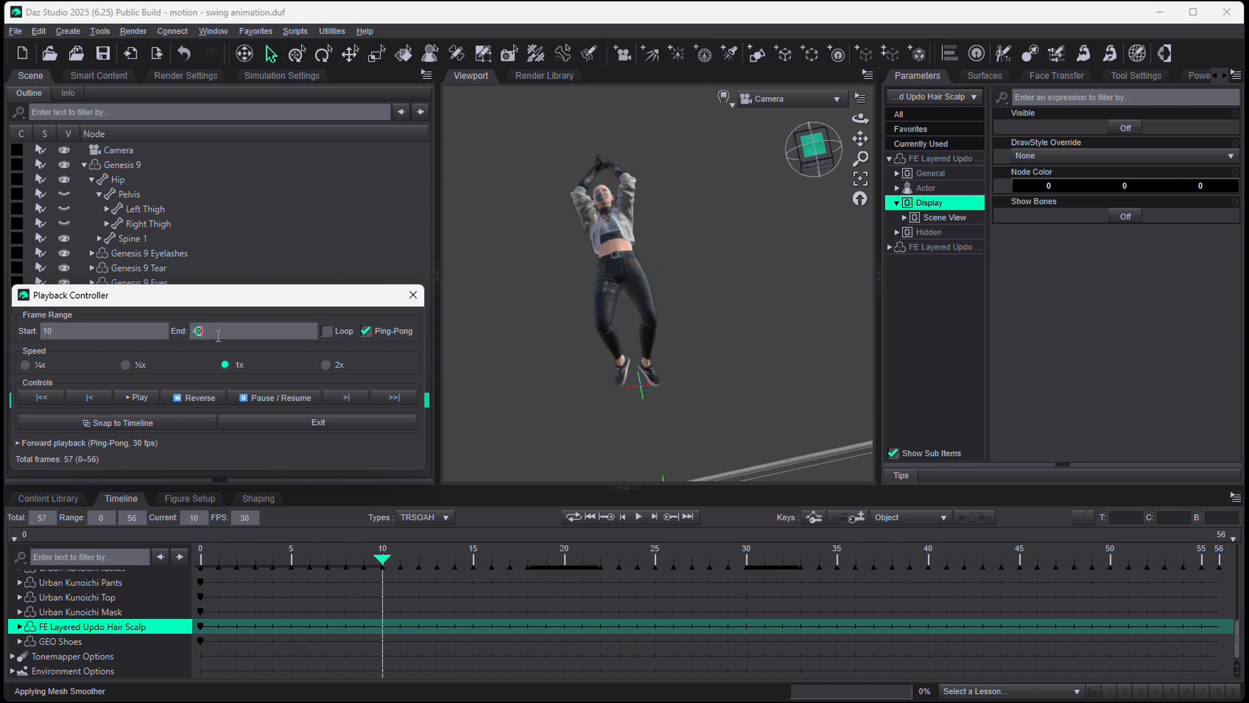
# Step: Set the Ping-Pong playback range to end at frame 48 and start at frame 5 while the animation plays
pyautogui.moveTo(200, 331); pyautogui.dragTo(195, 331)
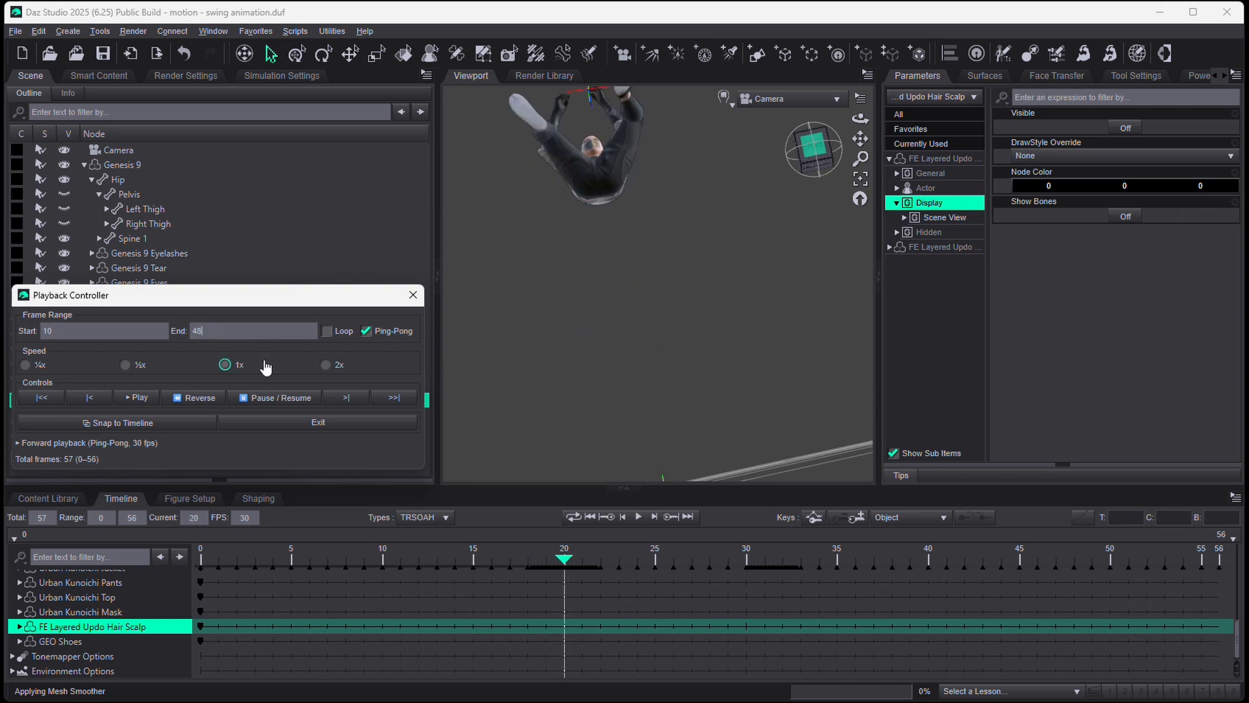
pyautogui.press('Tab')
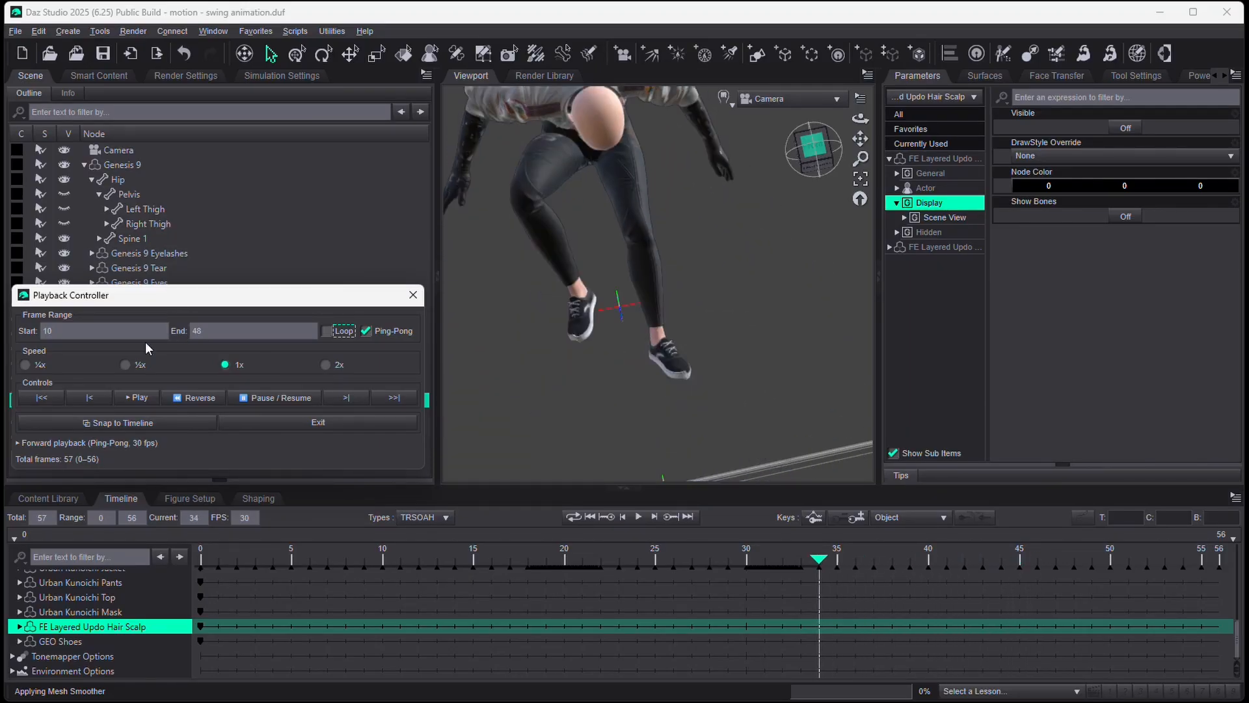
pyautogui.click(35, 329)
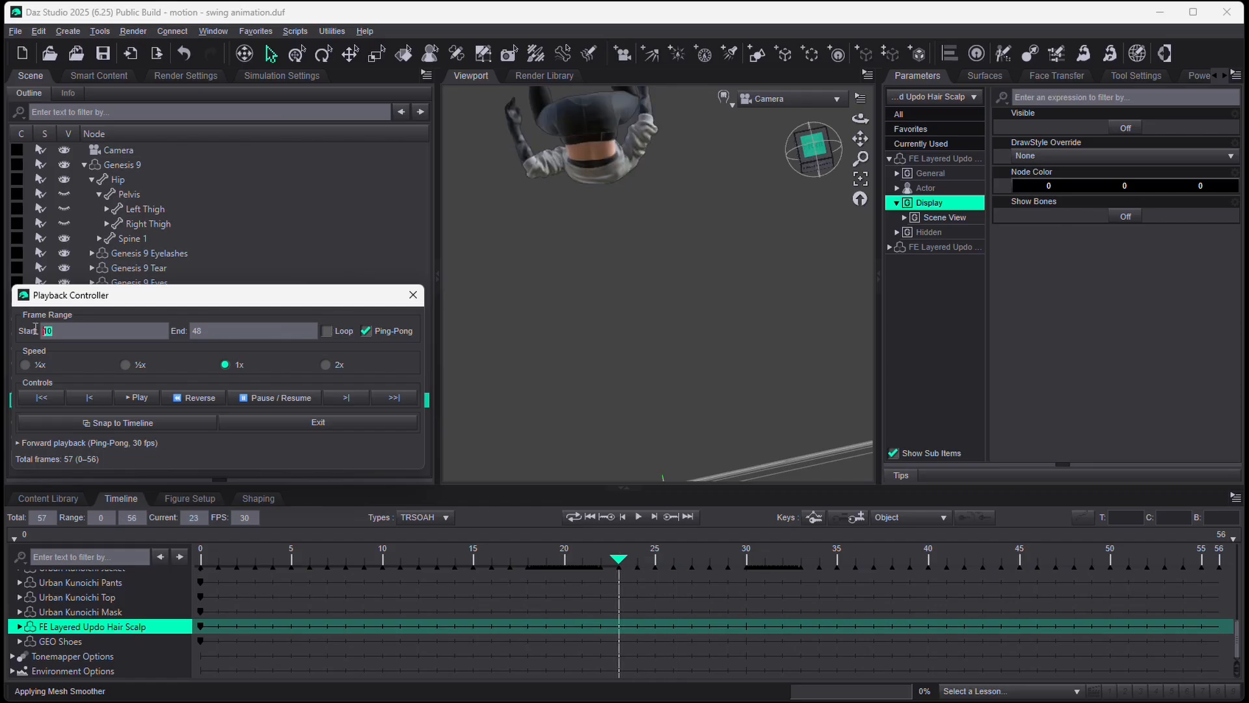
pyautogui.write('5')
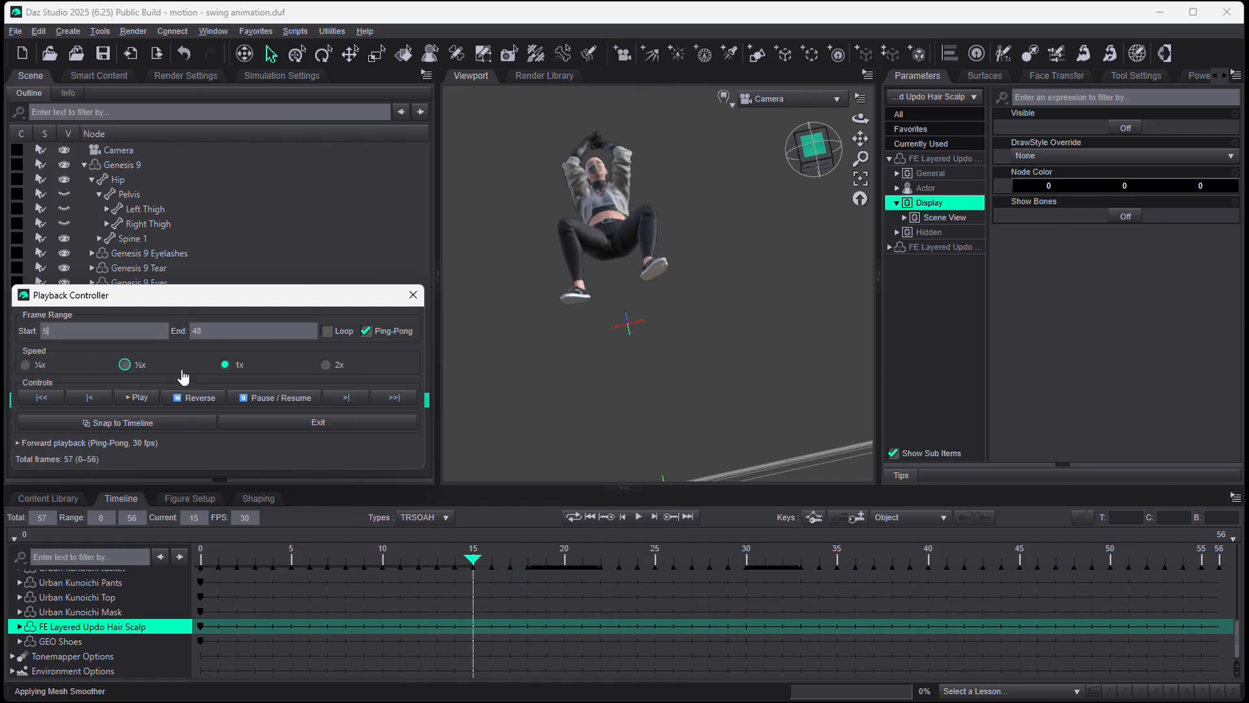
pyautogui.press('Tab')
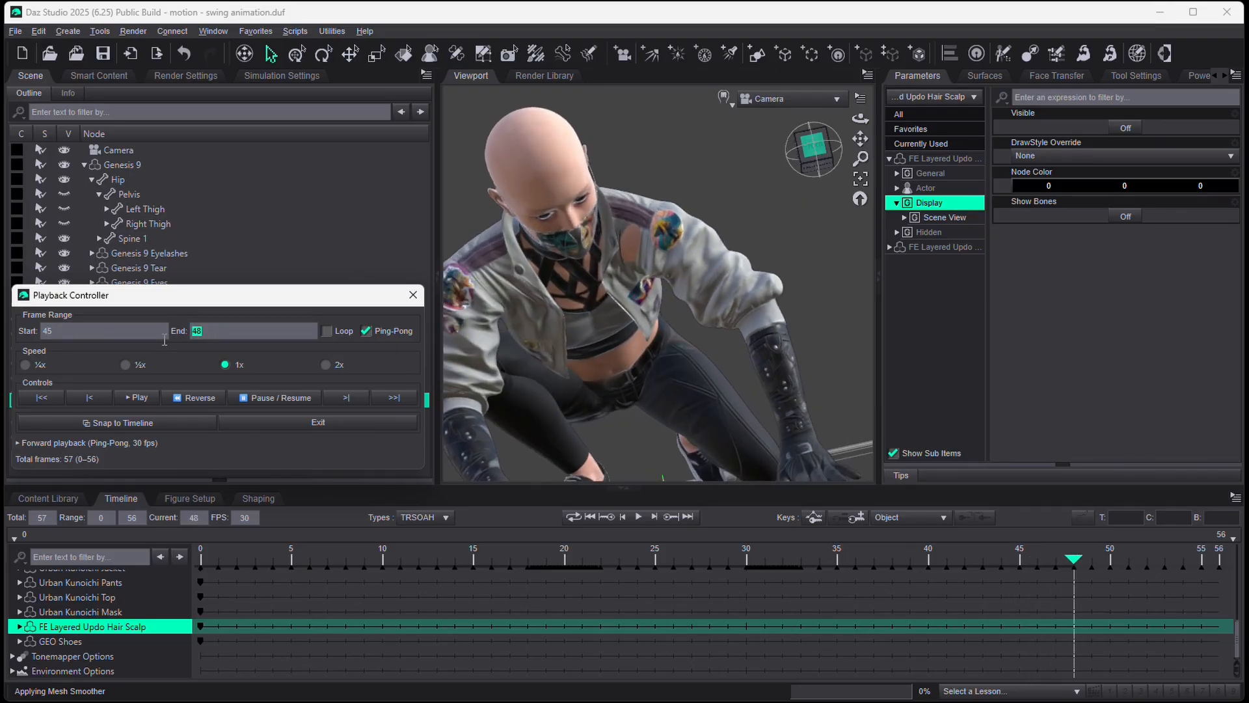
# Step: Set the playback range's end to frame 56 and its start to frame 0
pyautogui.write('56')
pyautogui.click(363, 400)
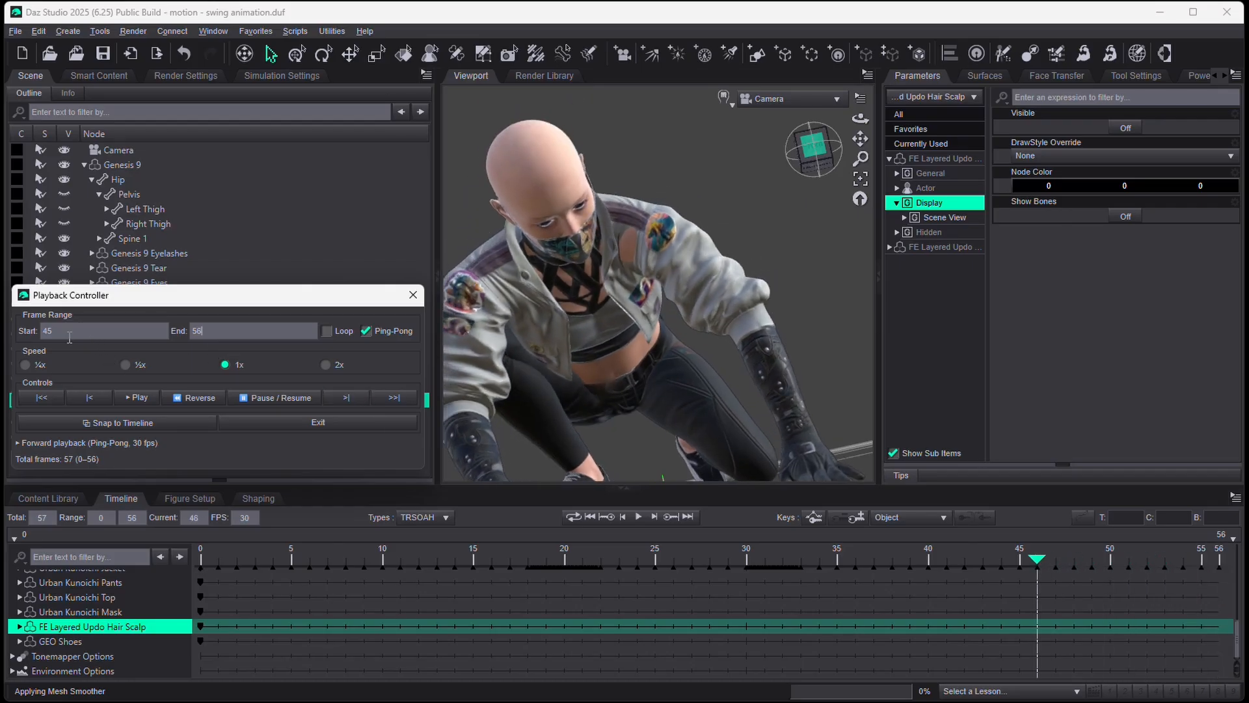
pyautogui.moveTo(69, 337); pyautogui.dragTo(20, 339)
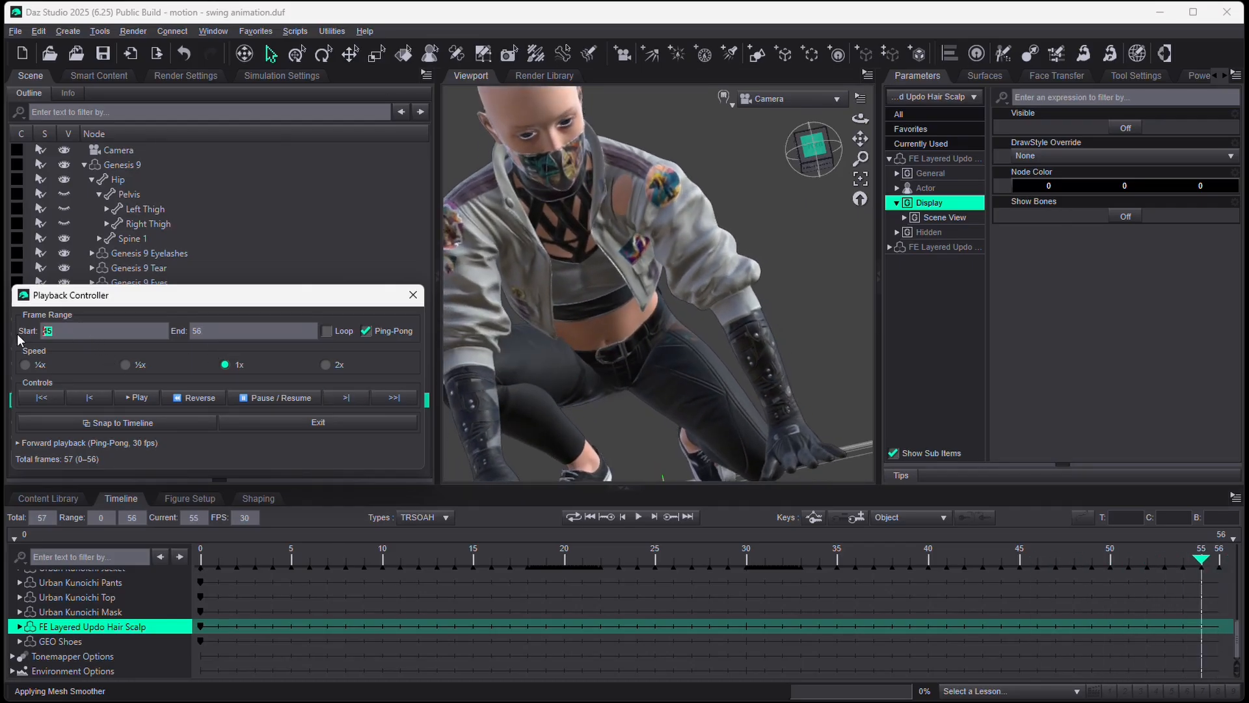
pyautogui.write('0')
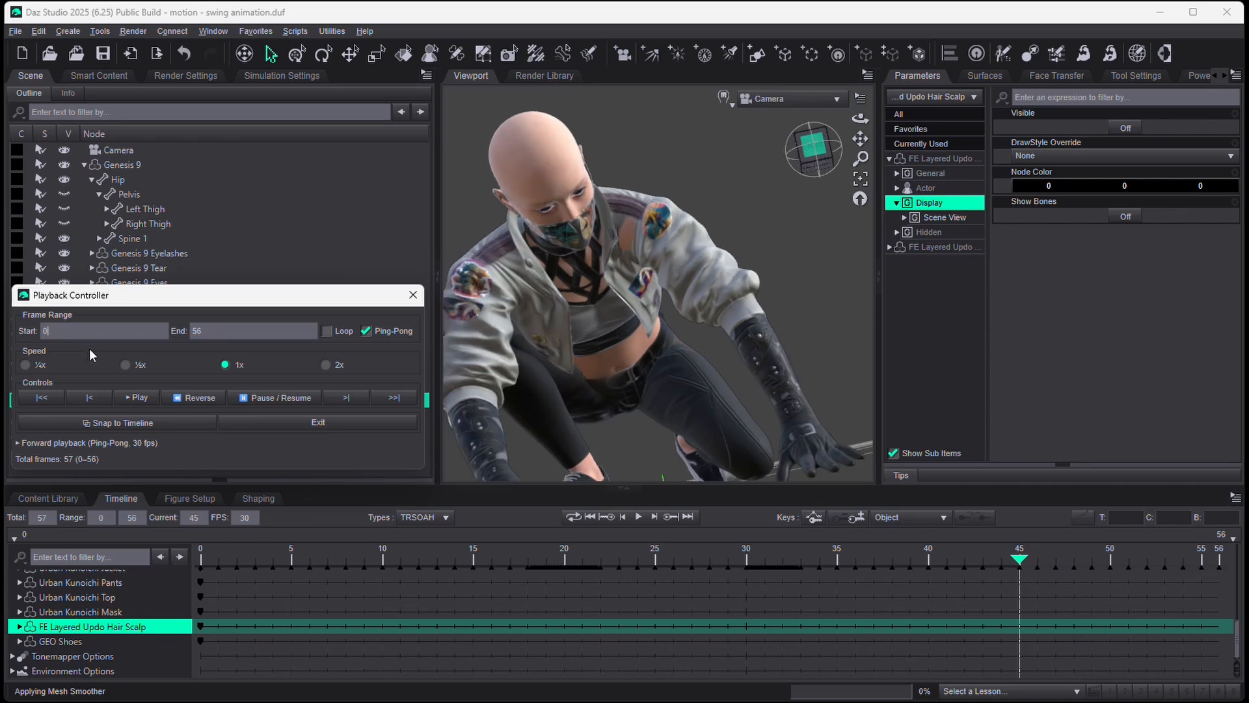
pyautogui.press('Tab')
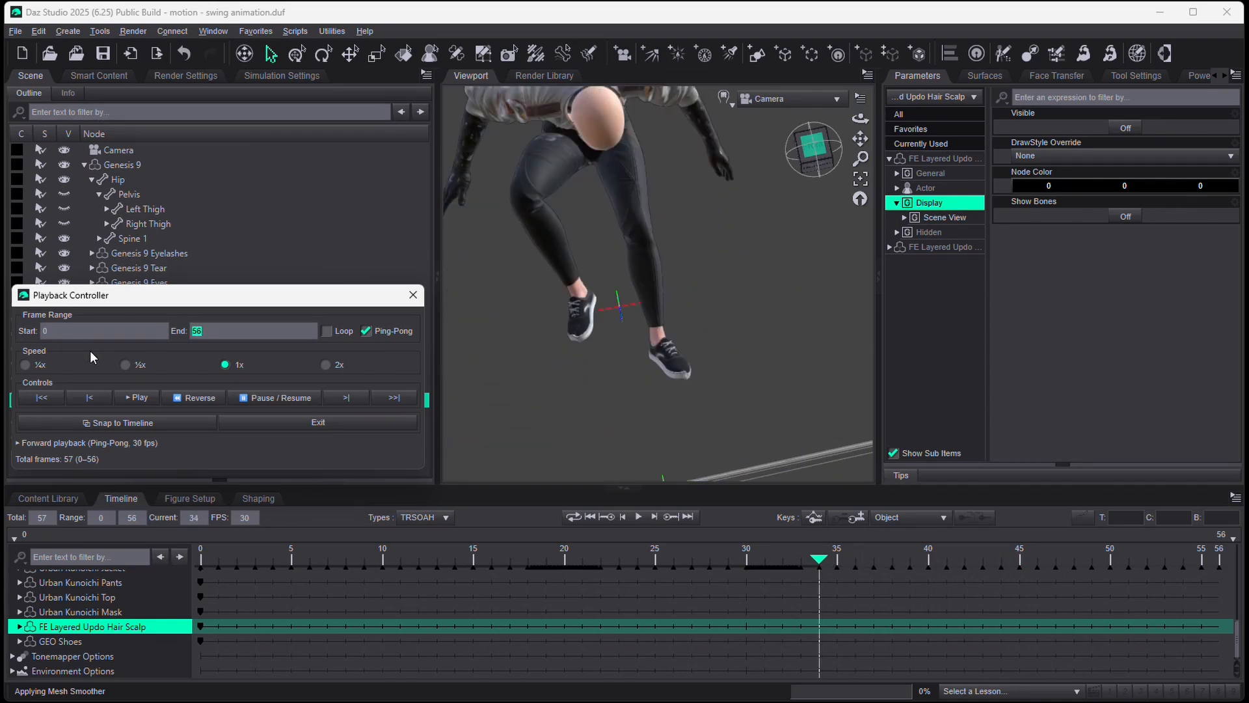
# Step: Slow the playback to ½x and then ¼x speed, and stop it at the first frame
pyautogui.click(125, 365)
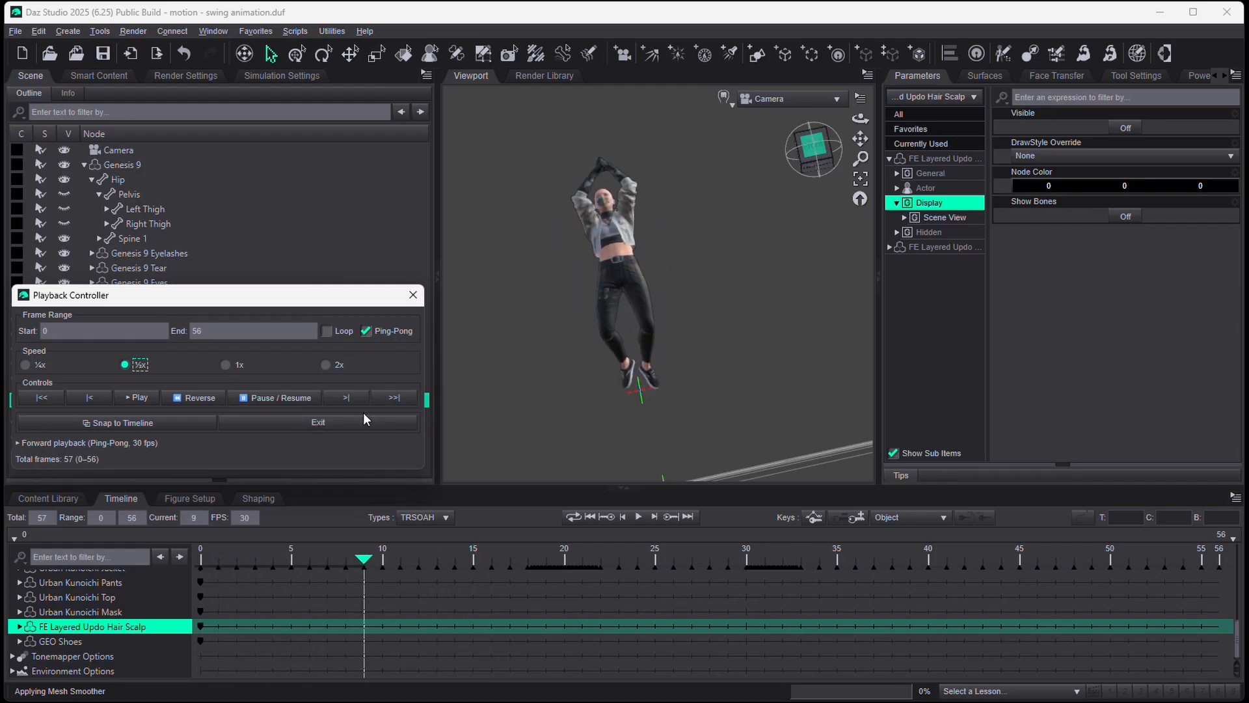
pyautogui.click(25, 365)
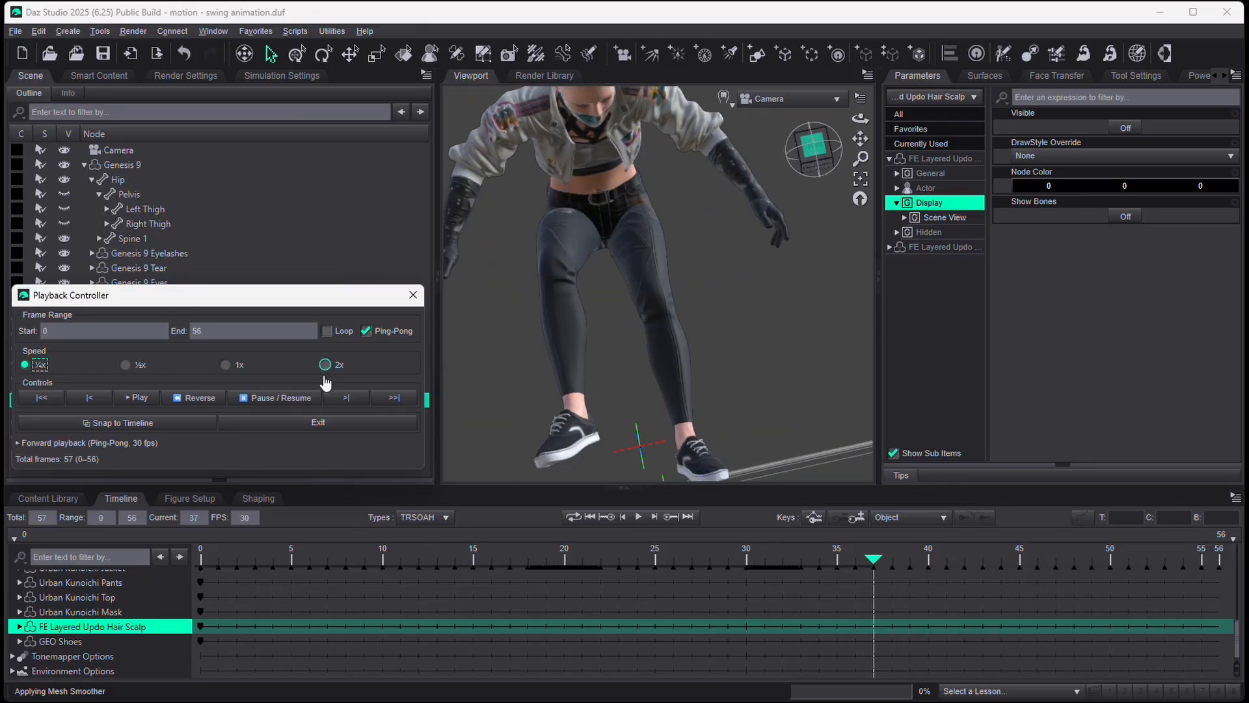
pyautogui.click(268, 400)
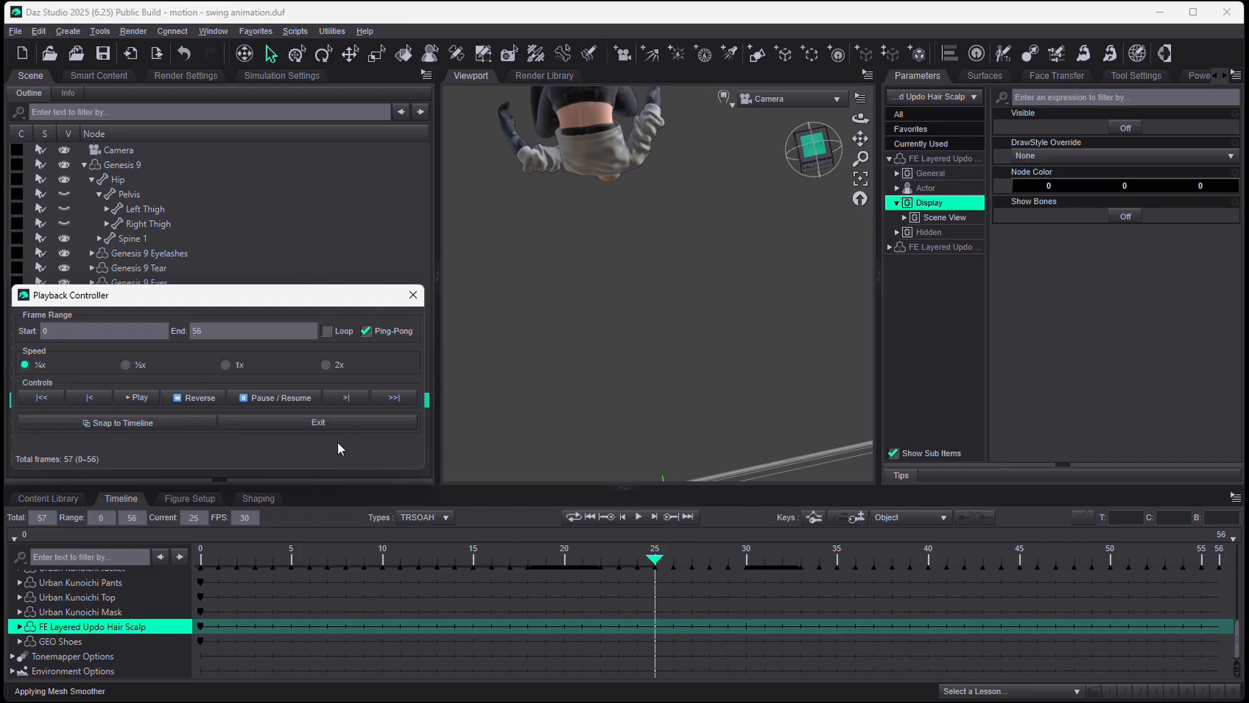
pyautogui.click(39, 398)
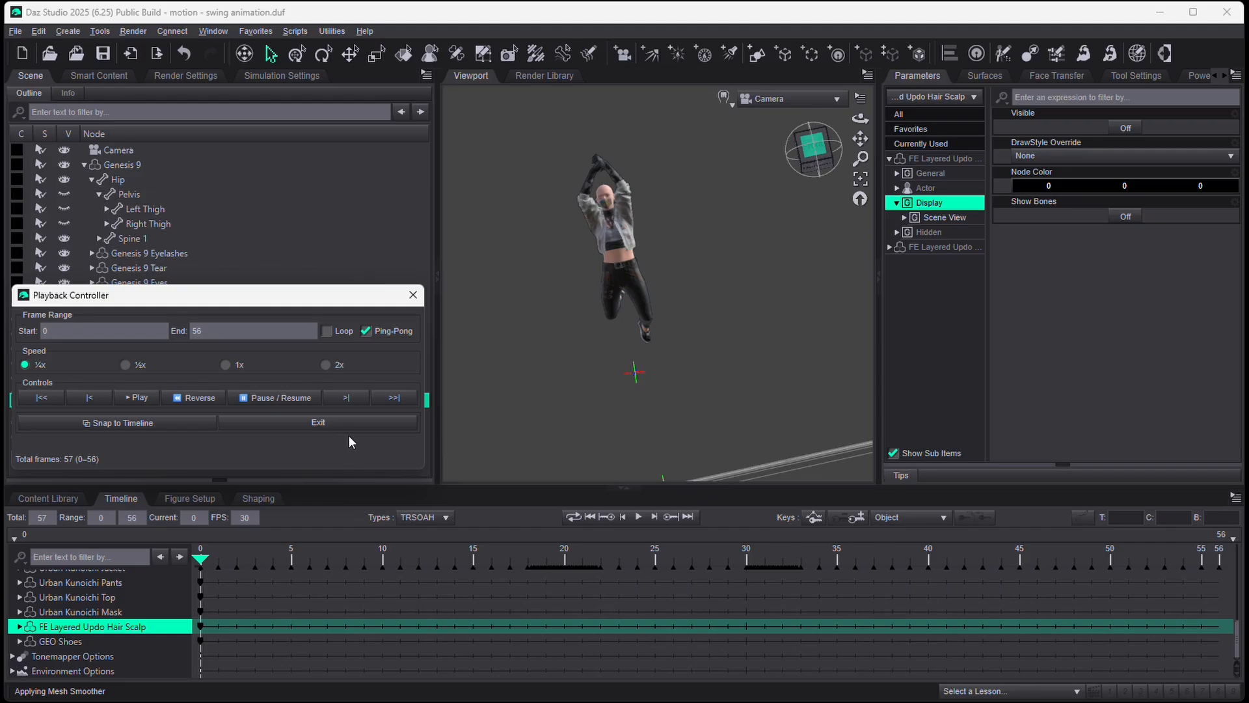